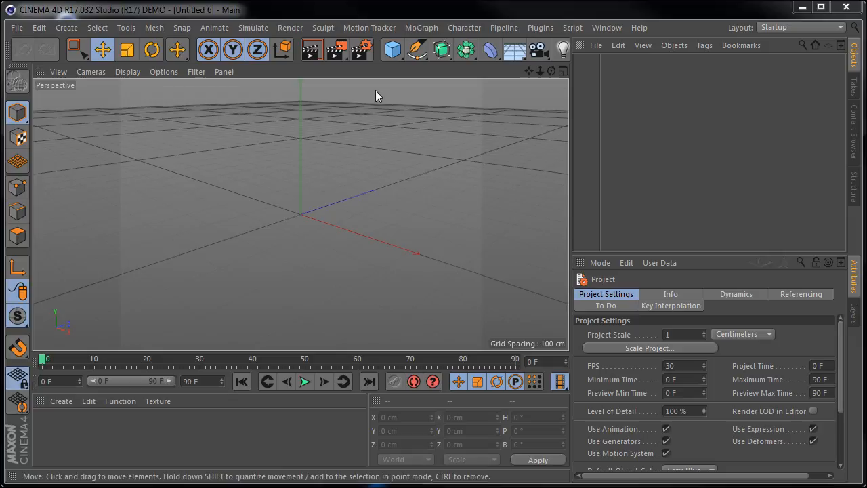
# - Add a sphere primitive and switch the perspective view to Gouraud Shading (Lines)
pyautogui.click(398, 57)
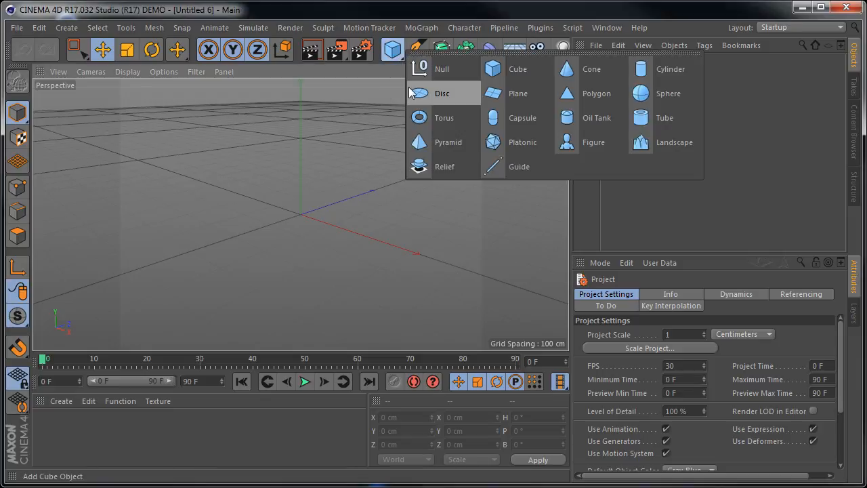
pyautogui.click(656, 95)
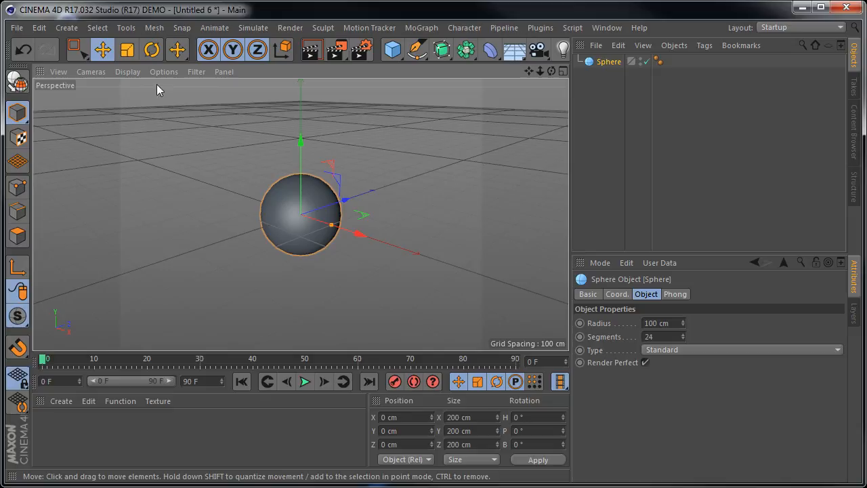
pyautogui.click(135, 73)
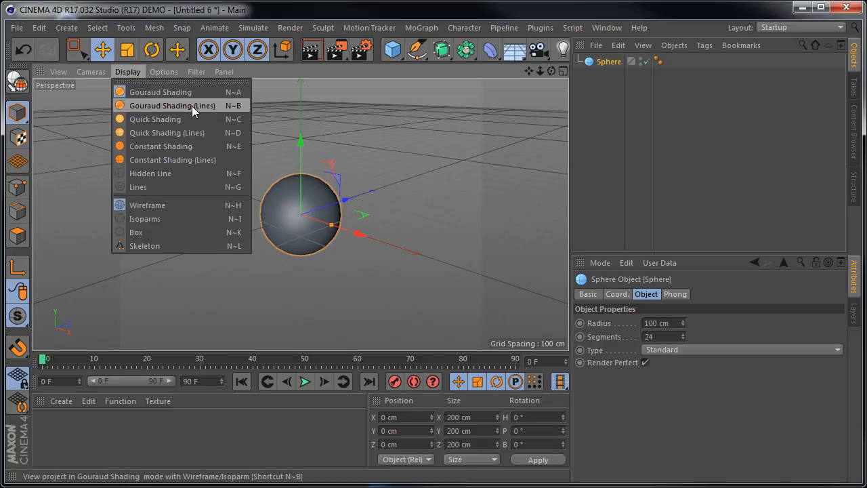
pyautogui.click(224, 106)
pyautogui.scroll(5, 294, 232)
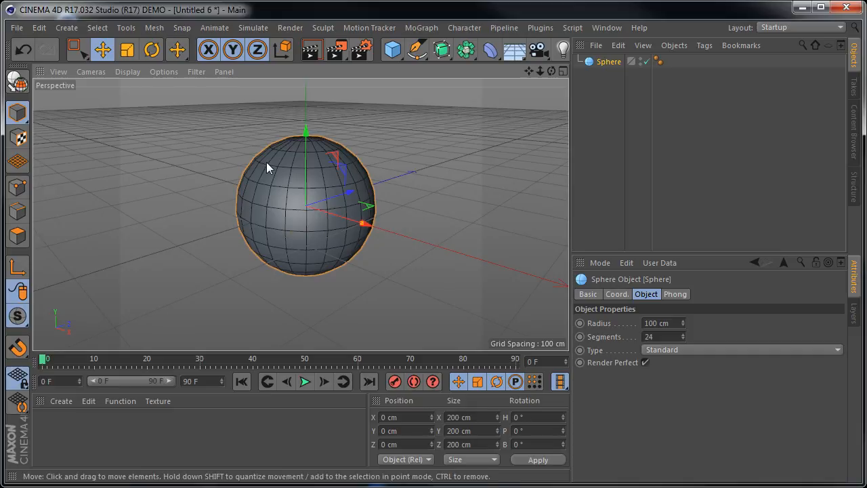
pyautogui.click(425, 210)
pyautogui.click(286, 196)
# - Try the sphere's Enabled and X-Ray options in its basic properties, restoring each to its original setting
pyautogui.click(588, 294)
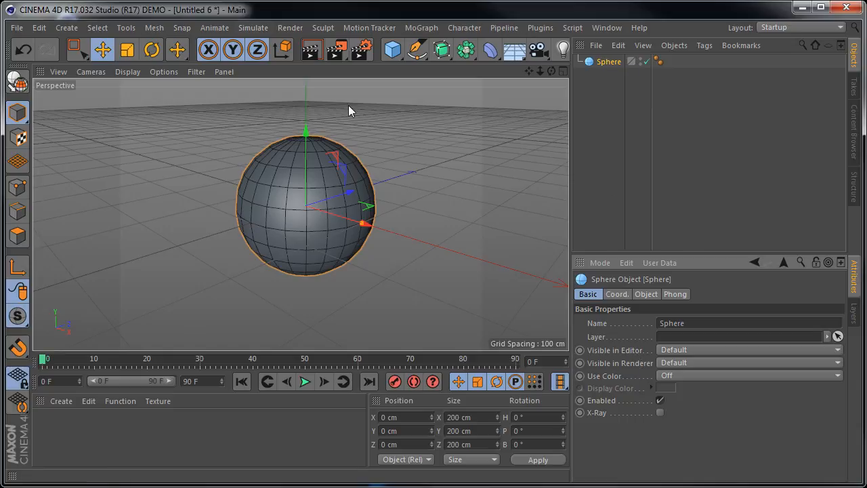
pyautogui.click(680, 376)
pyautogui.click(679, 376)
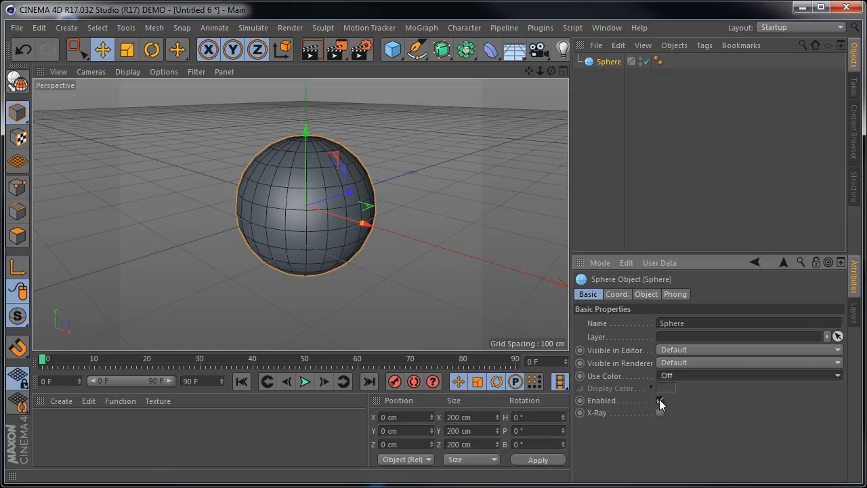
pyautogui.click(659, 400)
pyautogui.click(661, 399)
pyautogui.click(661, 413)
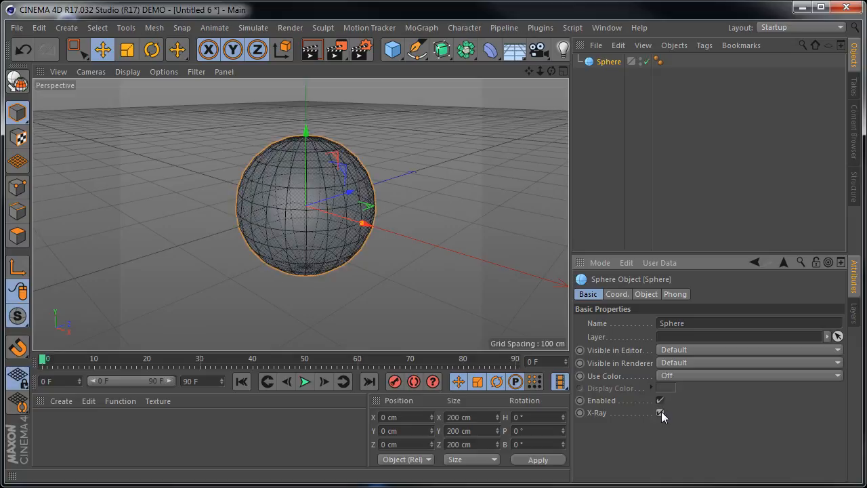
pyautogui.click(661, 411)
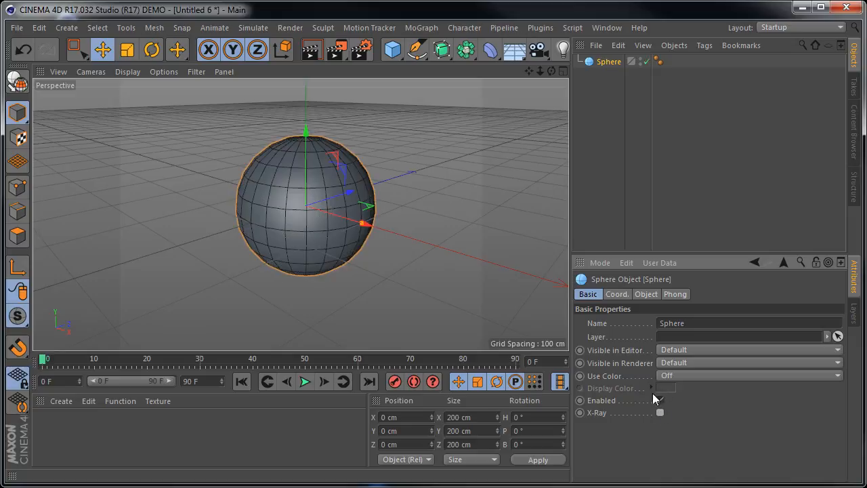
# - Stretch the sphere along X to a scale of 1.95 and reset its X scale to 1
pyautogui.click(617, 295)
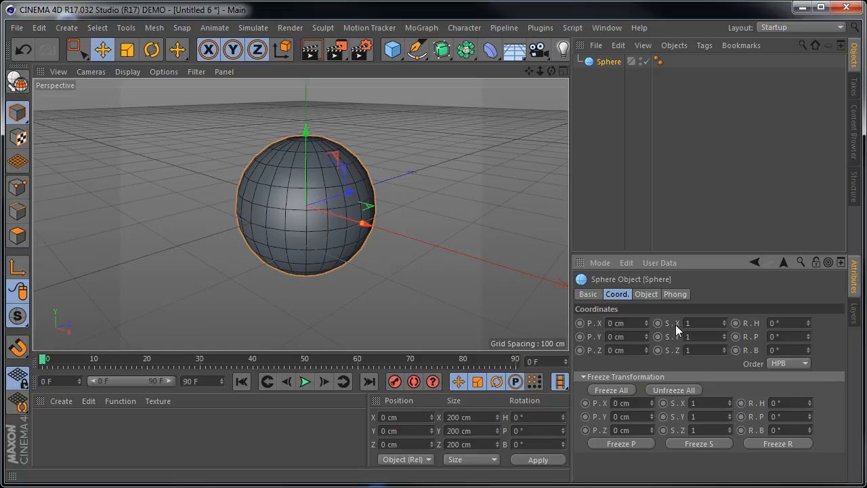
pyautogui.moveTo(723, 321); pyautogui.dragTo(724, 322)
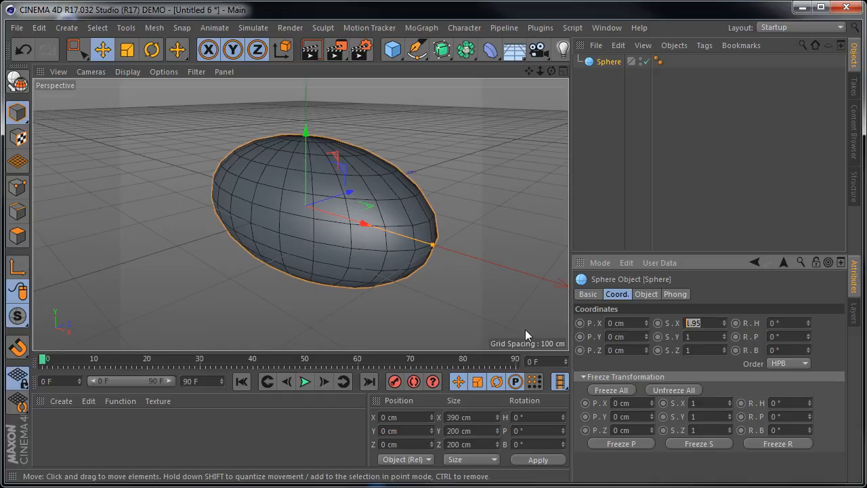
pyautogui.write('1')
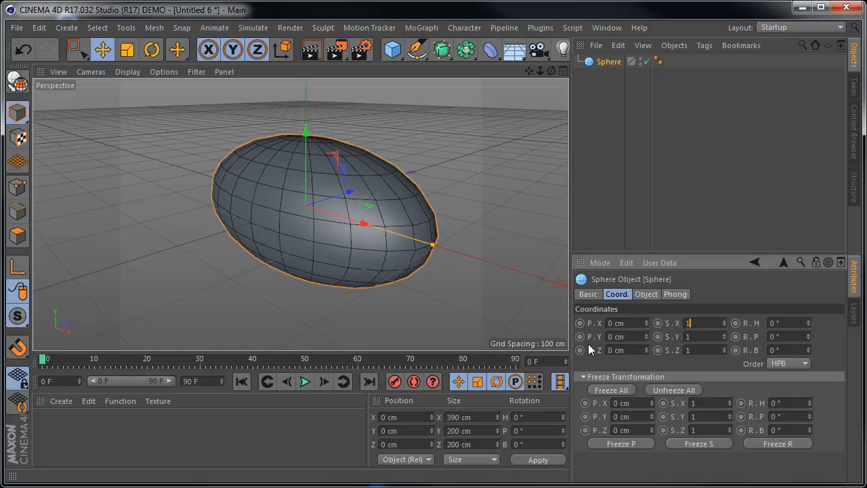
pyautogui.press('Return')
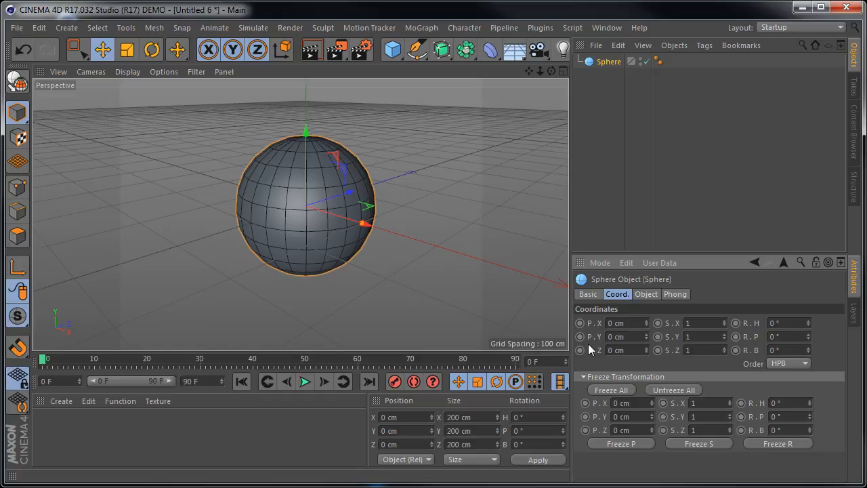
# - Try rotating the sphere's heading to 58° and undo the rotation
pyautogui.click(791, 325)
pyautogui.click(809, 319)
pyautogui.moveTo(809, 320); pyautogui.dragTo(809, 320)
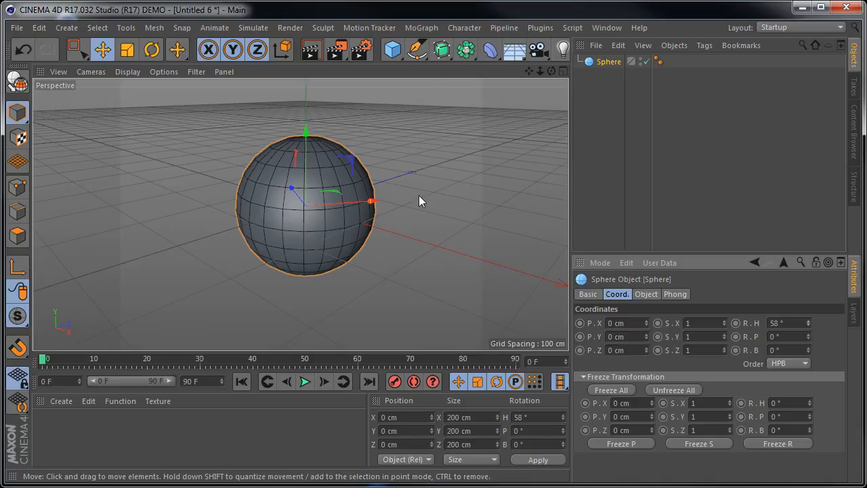
pyautogui.hotkey('ctrl', 'z')
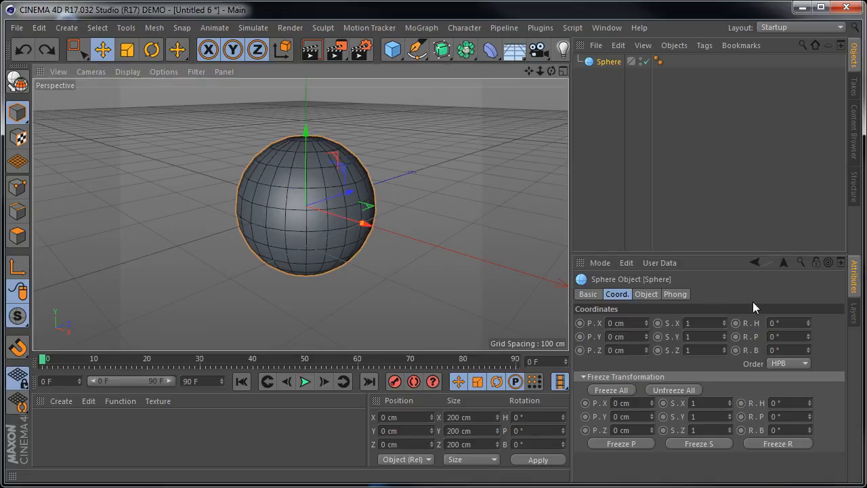
# - Resize the sphere to a radius of about 108.8 cm and reduce its segments to 3
pyautogui.click(642, 294)
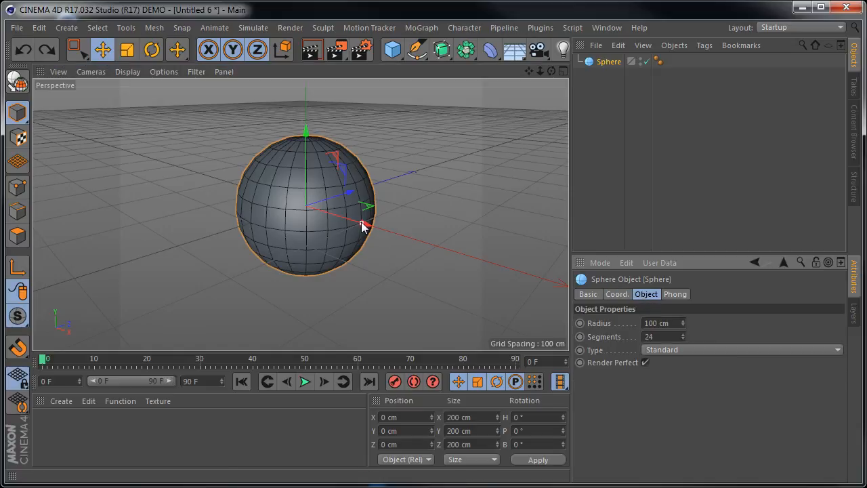
pyautogui.moveTo(361, 221); pyautogui.dragTo(406, 237)
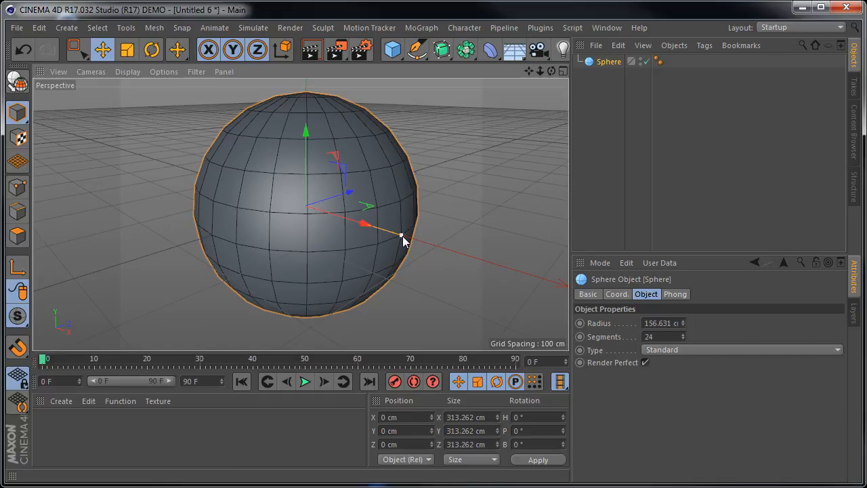
pyautogui.moveTo(401, 236)
pyautogui.mouseDown()
pyautogui.moveTo(377, 228)
pyautogui.moveTo(408, 236)
pyautogui.moveTo(394, 232)
pyautogui.mouseUp()
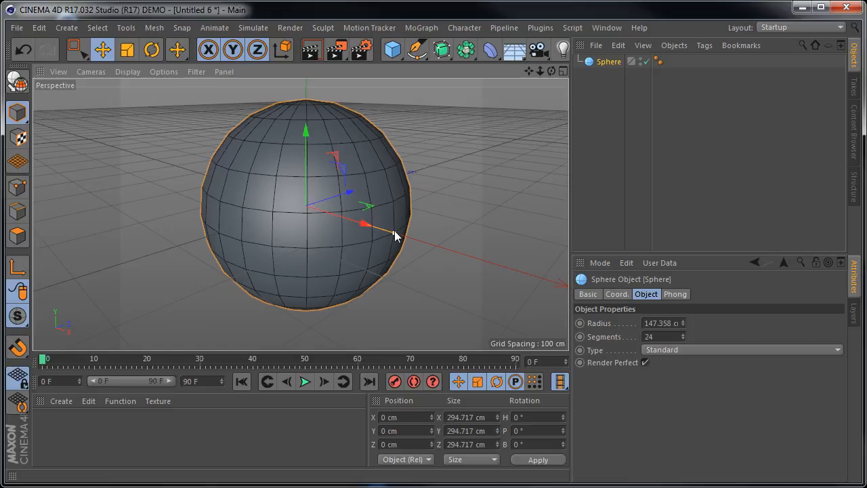
pyautogui.moveTo(398, 234); pyautogui.dragTo(392, 235)
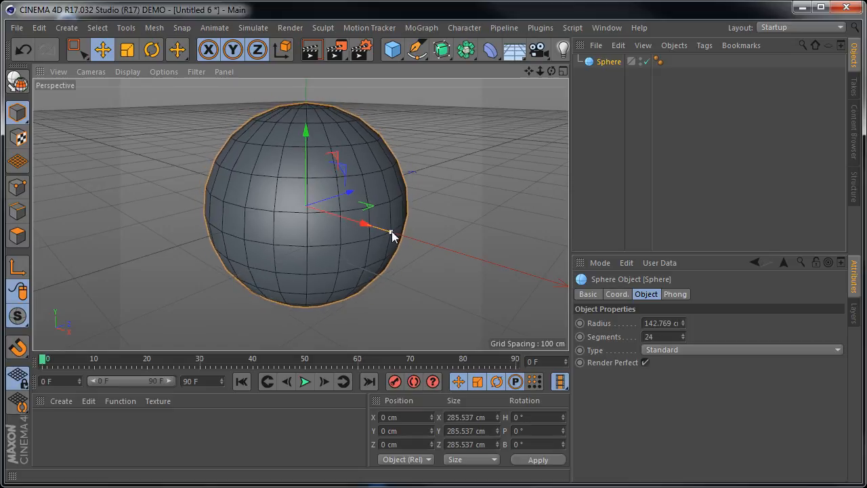
pyautogui.moveTo(682, 323)
pyautogui.mouseDown()
pyautogui.moveTo(600, 323)
pyautogui.moveTo(681, 323)
pyautogui.mouseUp()
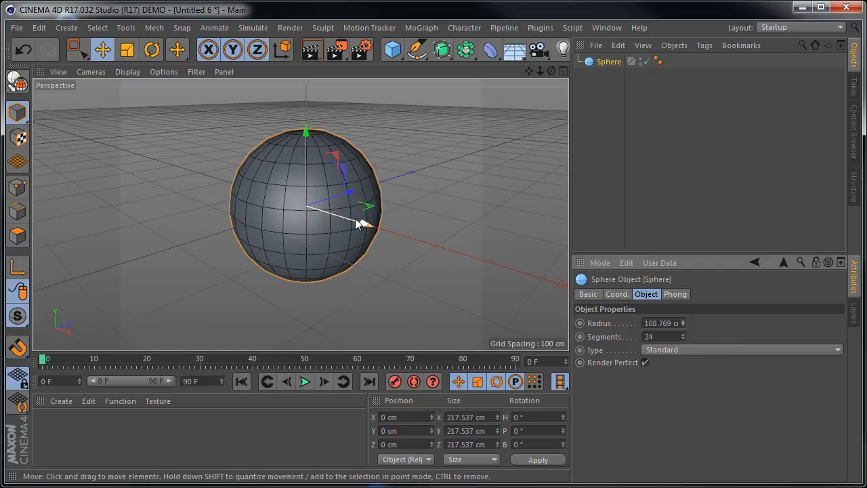
pyautogui.moveTo(683, 335); pyautogui.dragTo(645, 334)
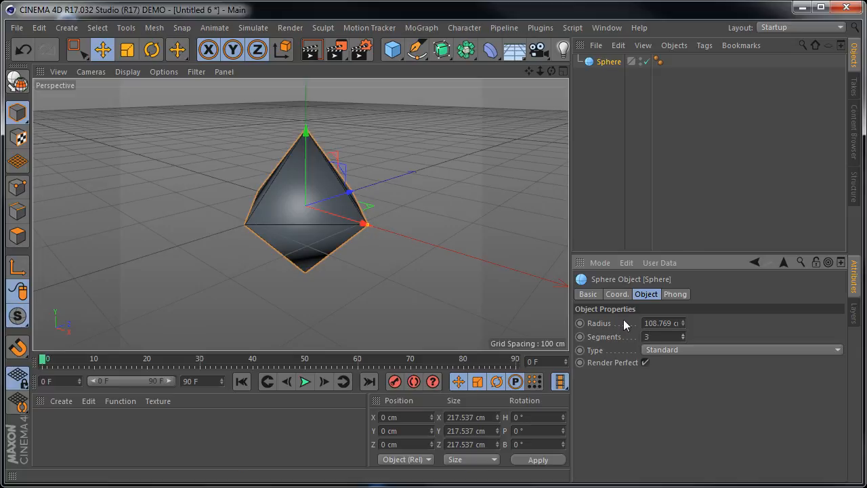
pyautogui.keyDown('alt'); pyautogui.moveTo(284, 186); pyautogui.dragTo(358, 200); pyautogui.keyUp('alt')
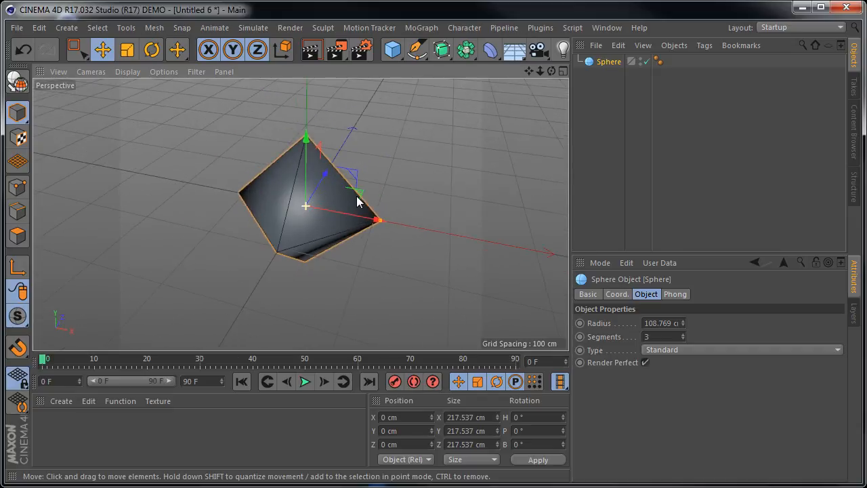
# - Show the sphere's Phong properties and render the perspective view to compare it with the editor display
pyautogui.click(679, 295)
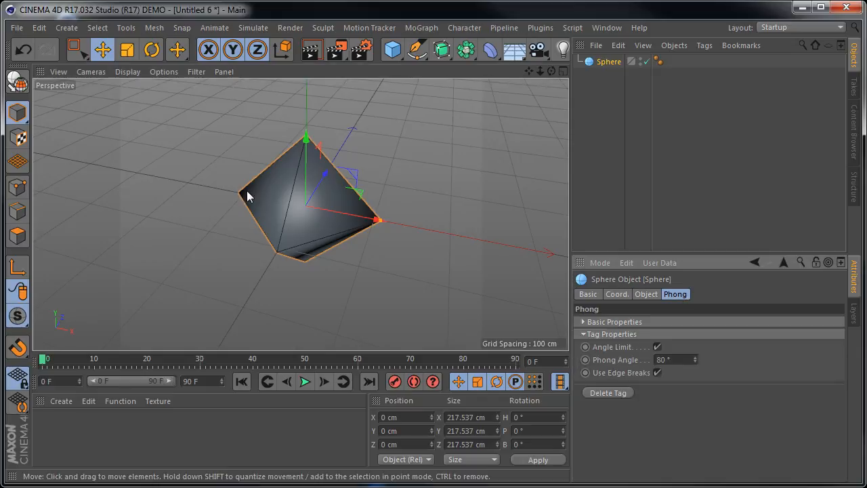
pyautogui.keyDown('alt'); pyautogui.moveTo(441, 256); pyautogui.dragTo(430, 230); pyautogui.keyUp('alt')
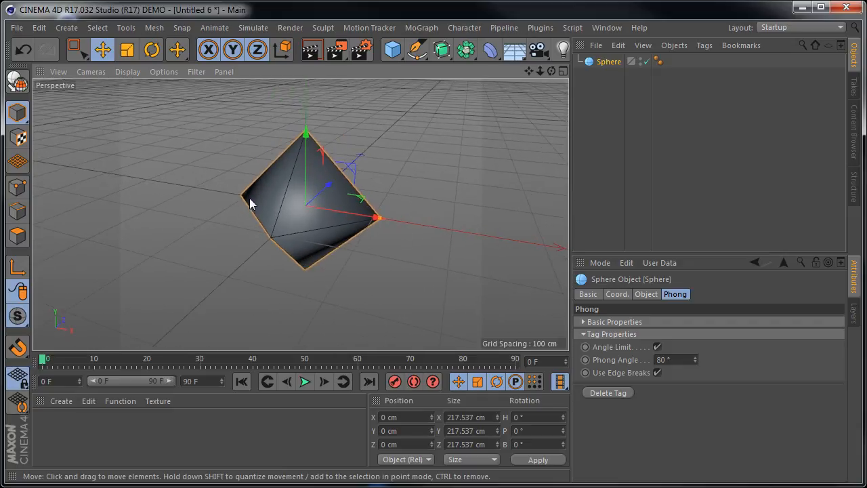
pyautogui.click(313, 48)
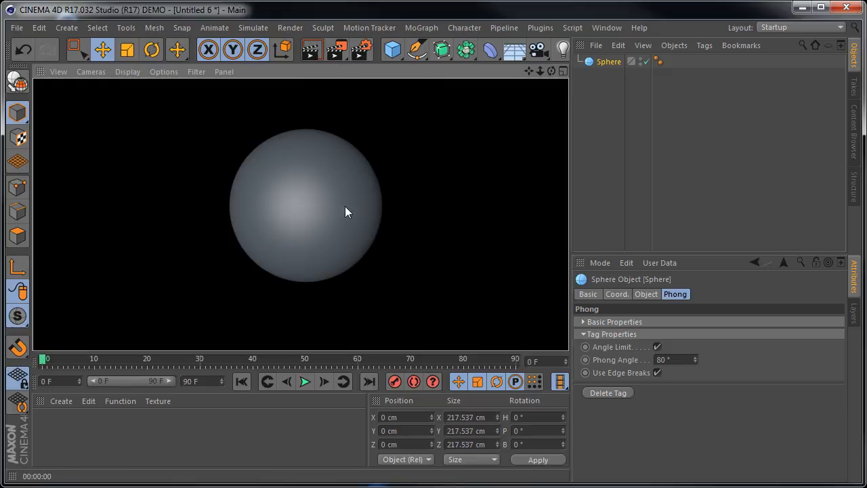
pyautogui.click(424, 196)
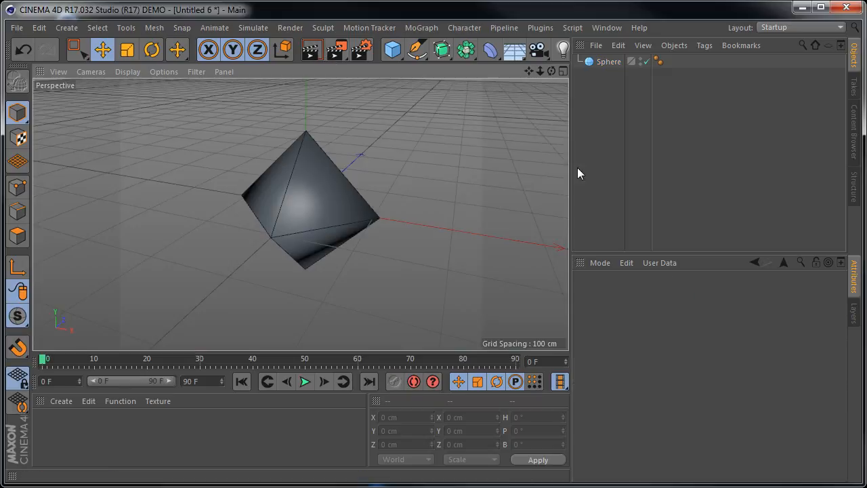
pyautogui.click(589, 63)
pyautogui.click(311, 50)
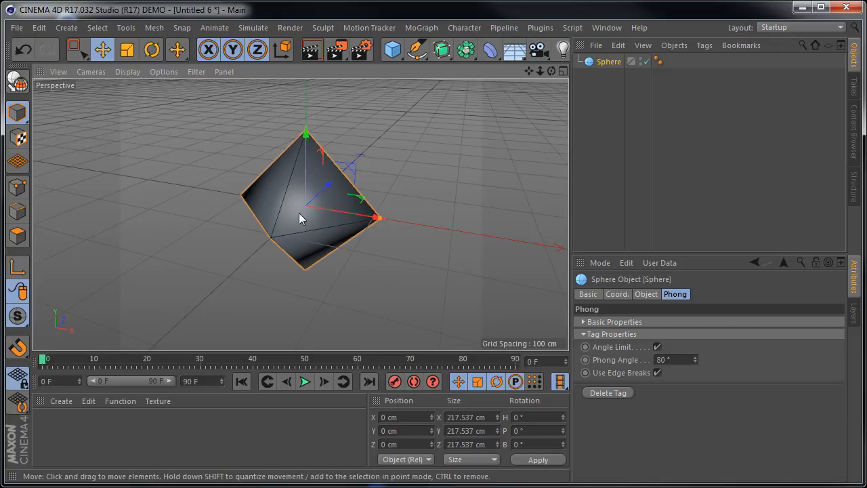
# - Set the sphere's Phong Angle to 40° and inspect its shading from another side
pyautogui.click(657, 360)
pyautogui.press('Delete')
pyautogui.write('4')
pyautogui.press('Return')
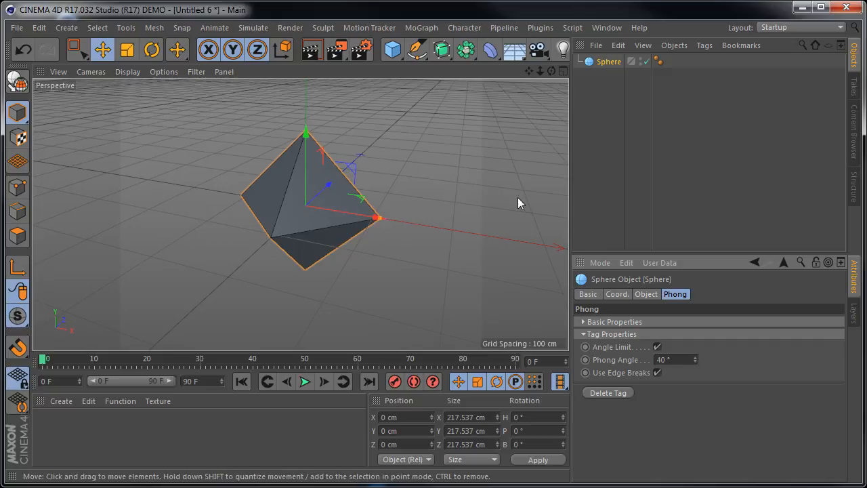
pyautogui.keyDown('alt'); pyautogui.moveTo(332, 283); pyautogui.dragTo(396, 192); pyautogui.keyUp('alt')
pyautogui.click(396, 191)
pyautogui.click(344, 192)
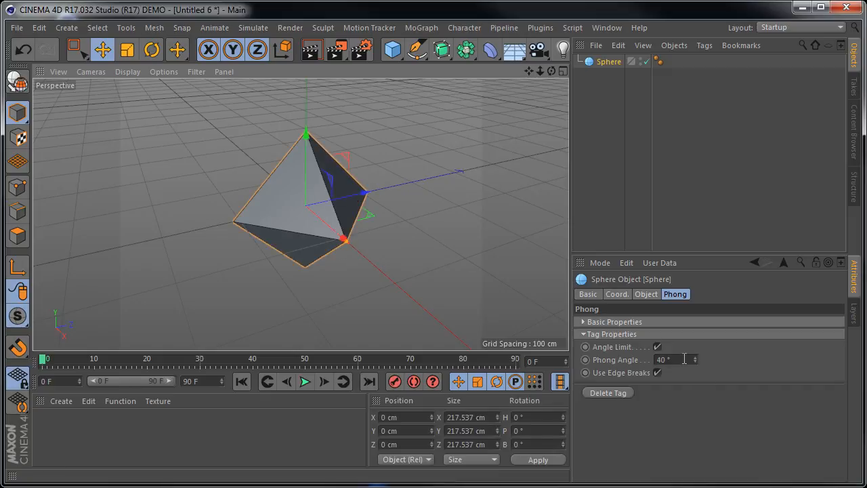
# - Try the sphere's Phong shading with Angle Limit off and restore the original tag settings
pyautogui.click(656, 346)
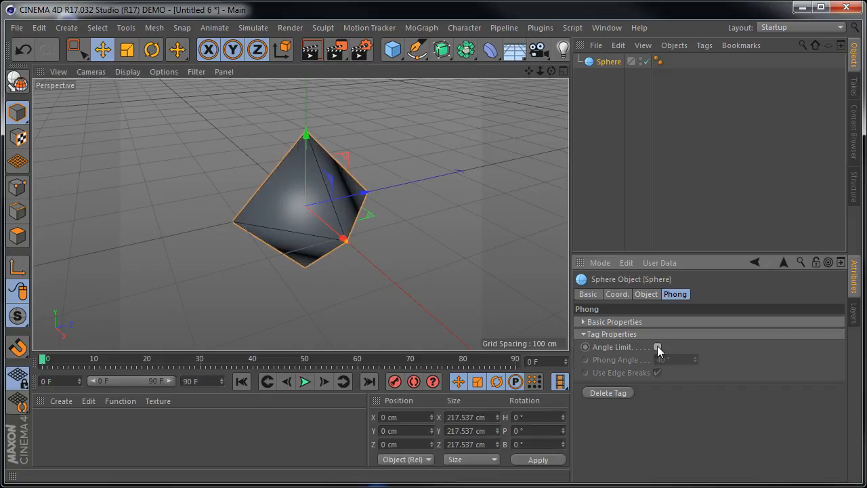
pyautogui.click(656, 346)
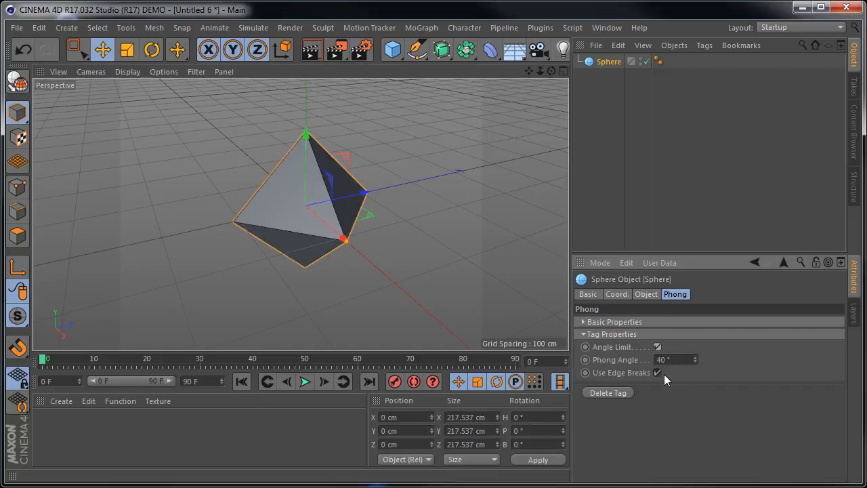
pyautogui.click(657, 372)
pyautogui.moveTo(677, 359); pyautogui.dragTo(617, 364)
pyautogui.click(675, 359)
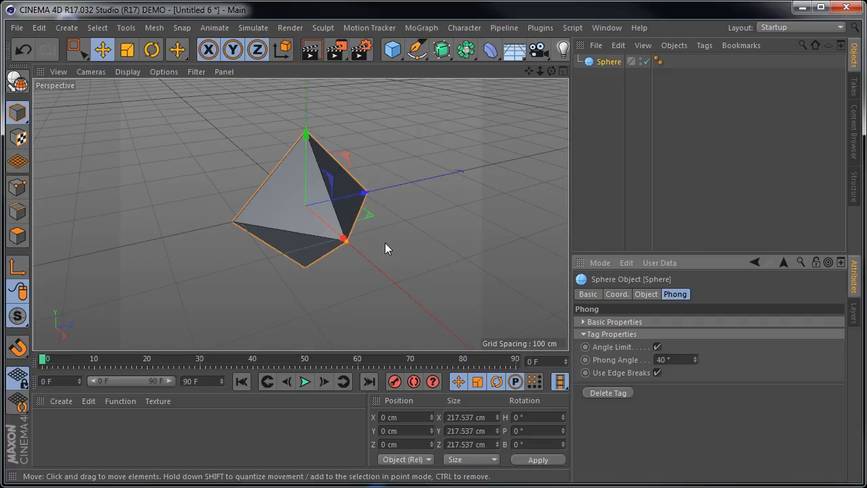
# - Raise the sphere's segments to 10 in its object properties
pyautogui.keyDown('alt'); pyautogui.moveTo(421, 286); pyautogui.dragTo(446, 277); pyautogui.keyUp('alt')
pyautogui.click(645, 294)
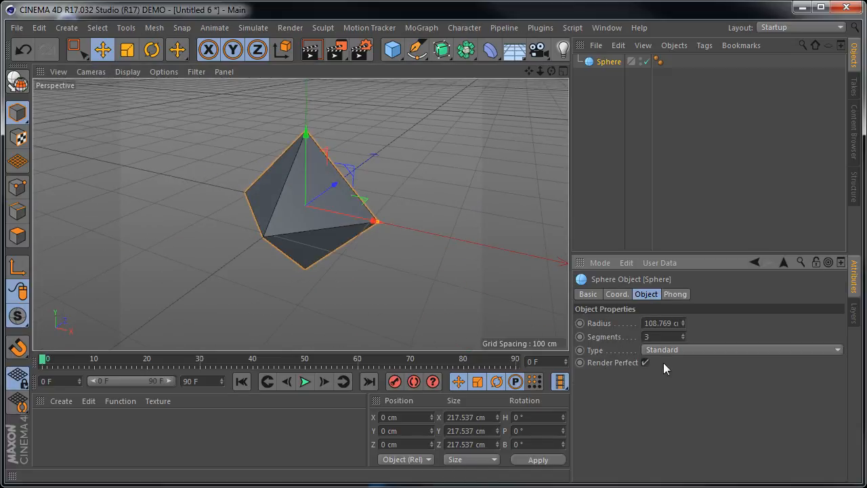
pyautogui.moveTo(683, 337)
pyautogui.mouseDown()
pyautogui.moveTo(683, 298)
pyautogui.moveTo(683, 328)
pyautogui.mouseUp()
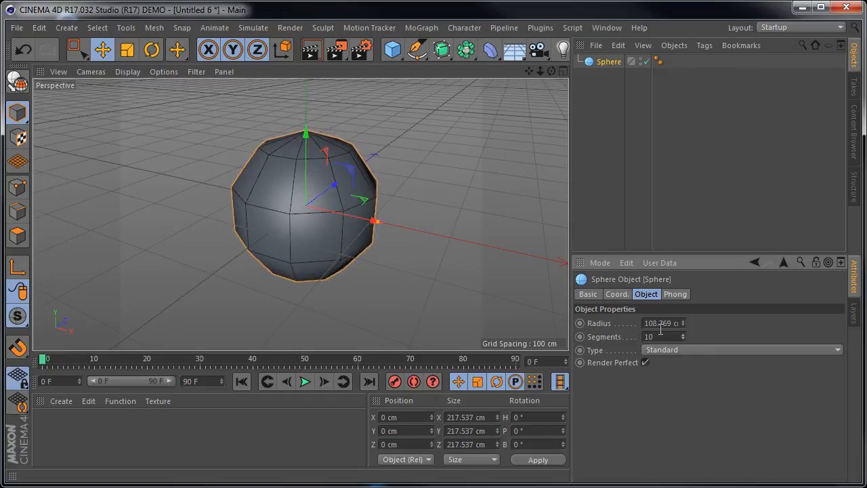
# - Preview a render of the sphere in the perspective view and return to the editor display with the sphere selected
pyautogui.click(311, 50)
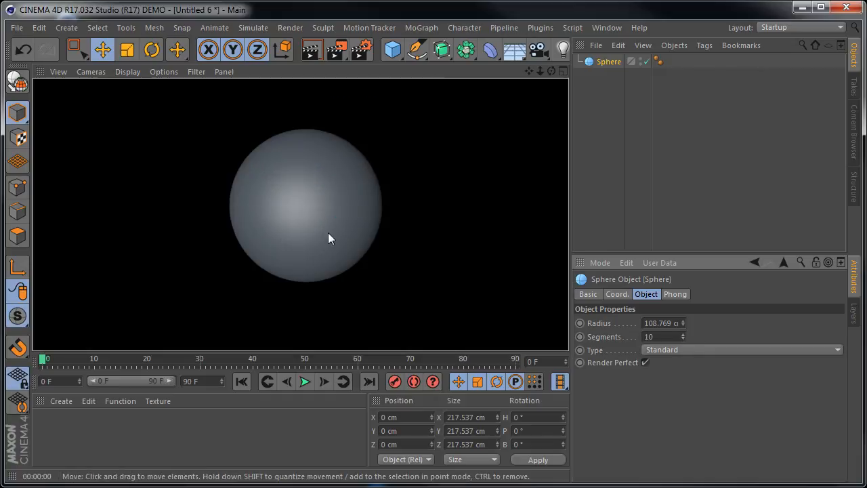
pyautogui.click(427, 225)
pyautogui.click(368, 185)
pyautogui.click(273, 183)
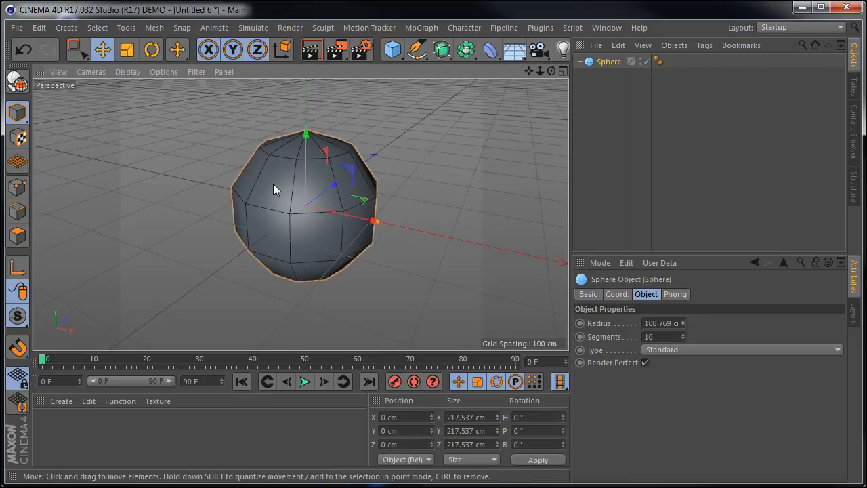
# - Convert the 10-segment sphere into an editable polygon object and preview its render in the perspective view
pyautogui.click(604, 61)
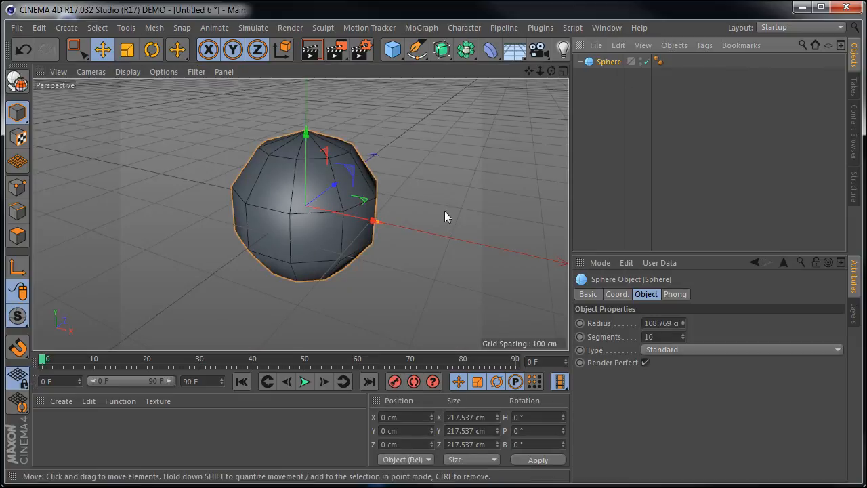
pyautogui.click(18, 81)
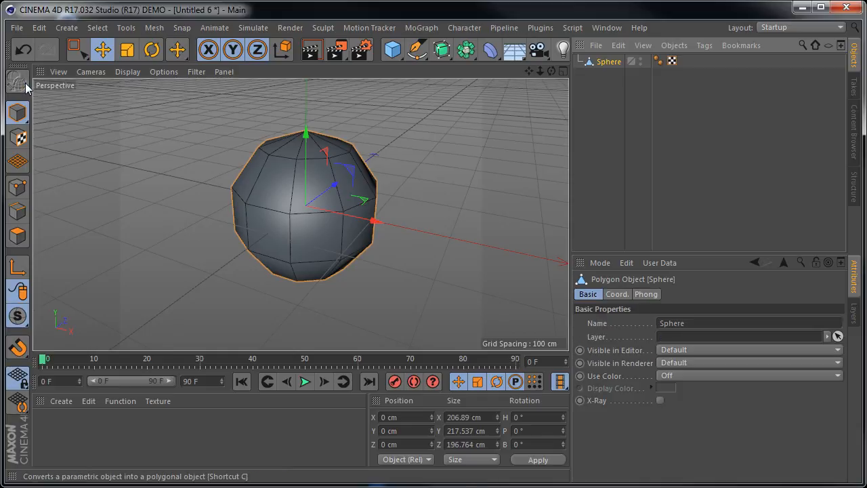
pyautogui.click(313, 50)
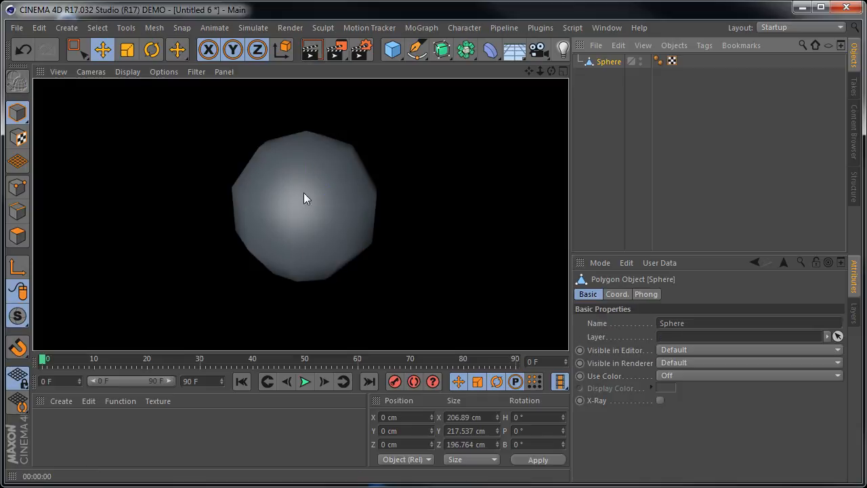
pyautogui.click(429, 190)
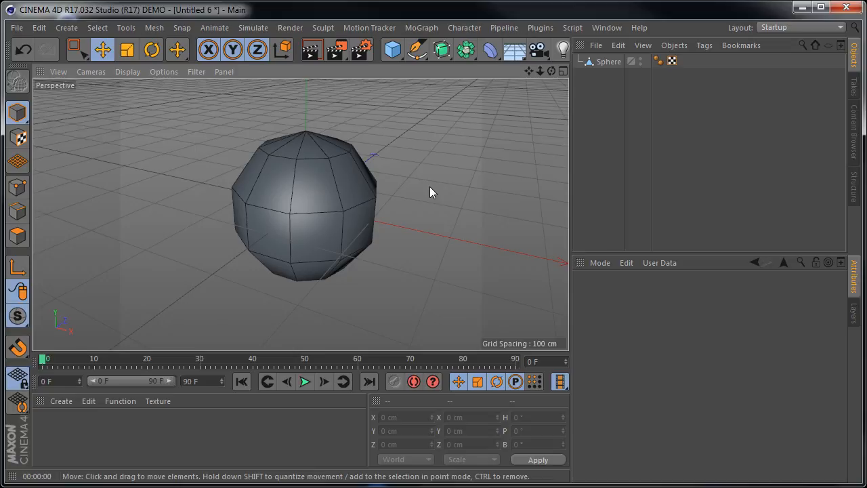
# - Undo the sphere's conversion so it is a parametric object again
pyautogui.hotkey('ctrl', 'z')
pyautogui.click(602, 69)
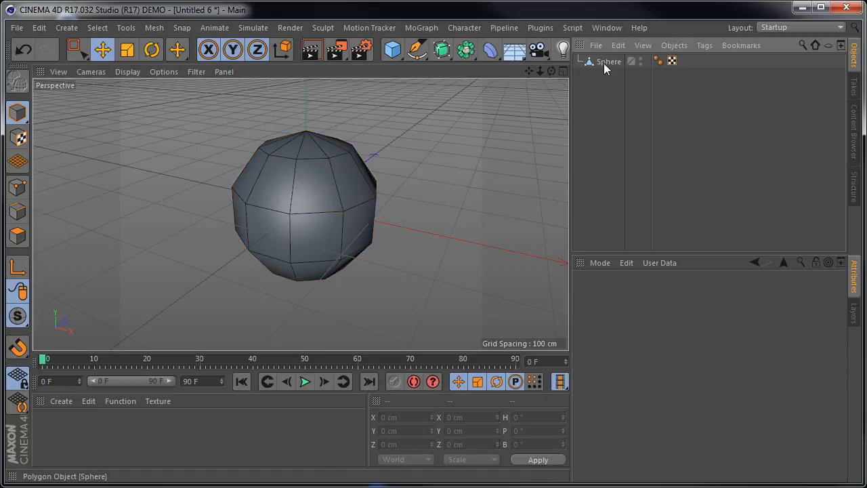
pyautogui.hotkey('ctrl', 'z')
pyautogui.hotkey('ctrl', 'y')
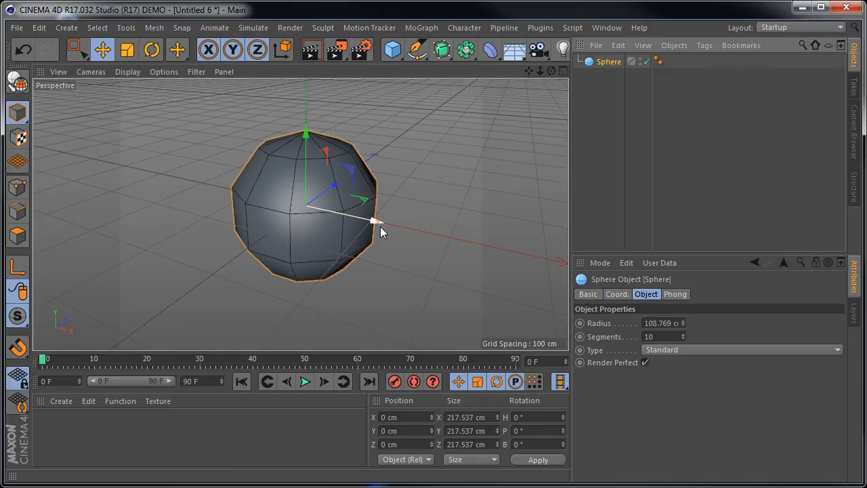
# - Reduce the sphere's radius to 96.86 cm and its segments to 3, with a preview render of the perspective view
pyautogui.moveTo(377, 222)
pyautogui.mouseDown()
pyautogui.moveTo(384, 224)
pyautogui.moveTo(369, 221)
pyautogui.mouseUp()
pyautogui.moveTo(683, 337); pyautogui.dragTo(682, 359)
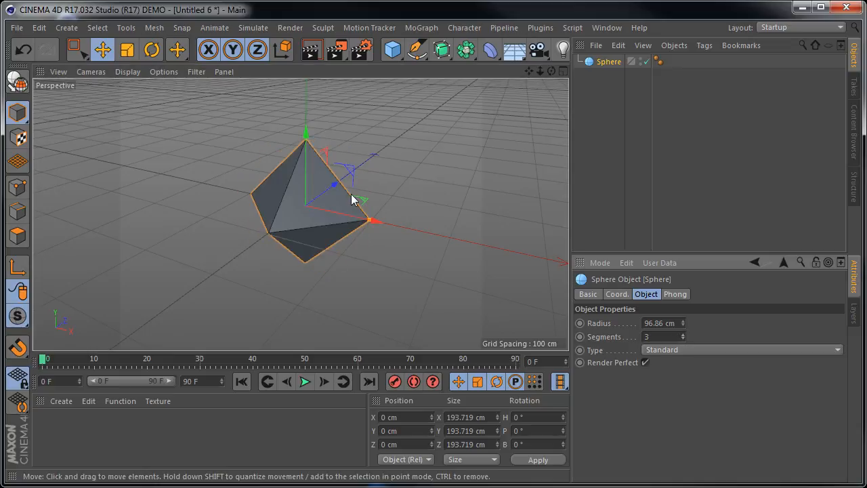
pyautogui.click(310, 55)
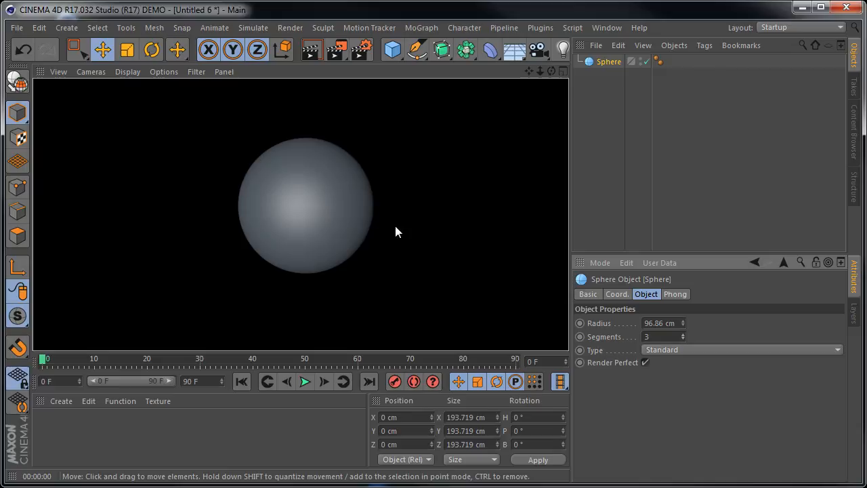
pyautogui.click(628, 161)
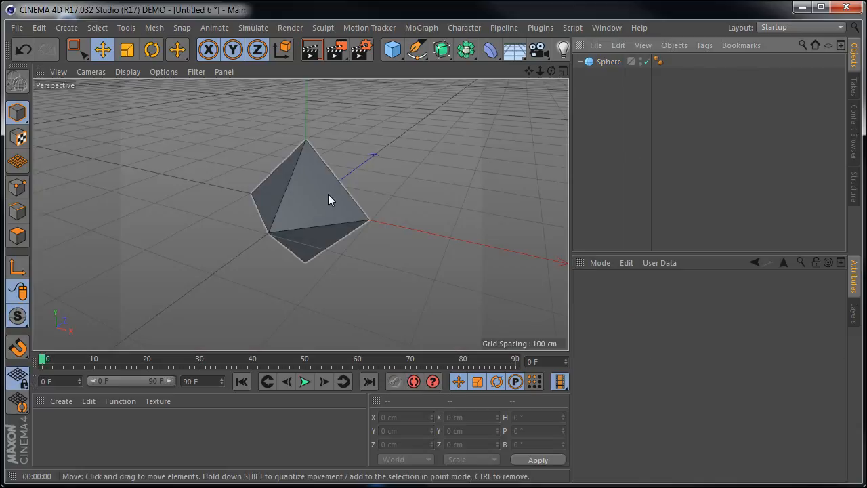
# - Make the 3-segment sphere an editable polygon object and preview its render in the perspective view
pyautogui.click(330, 198)
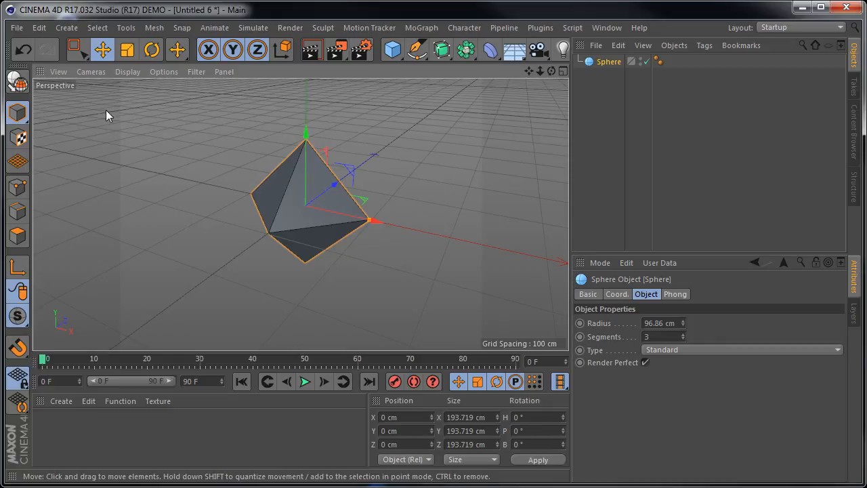
pyautogui.click(18, 80)
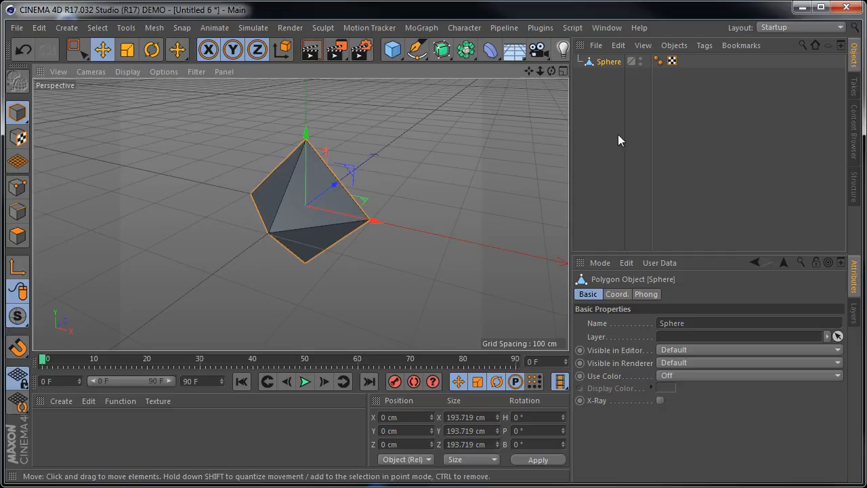
pyautogui.click(610, 83)
pyautogui.click(604, 63)
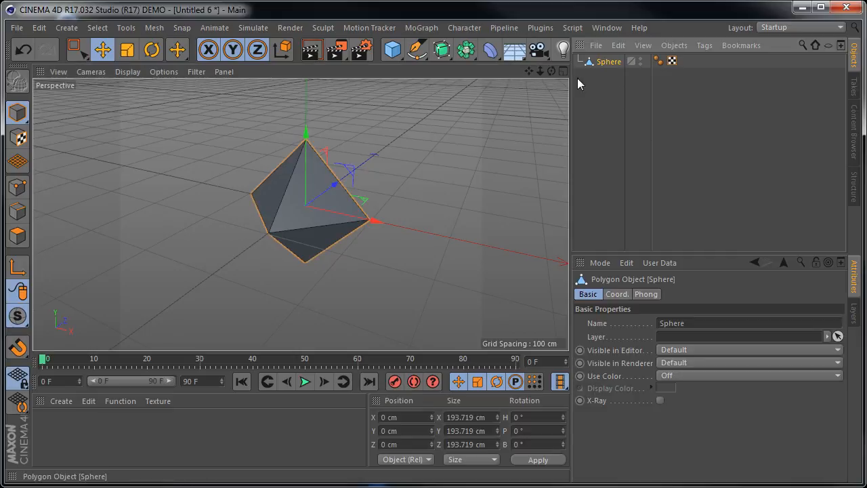
pyautogui.click(311, 49)
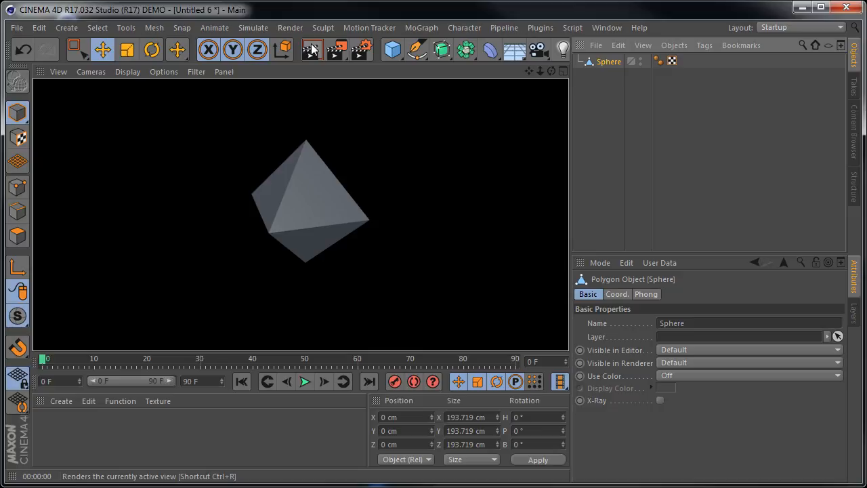
pyautogui.click(440, 226)
pyautogui.click(326, 223)
# - Try moving the polygon sphere's front point to about Z -262 cm in a preview render, and undo the move
pyautogui.click(17, 187)
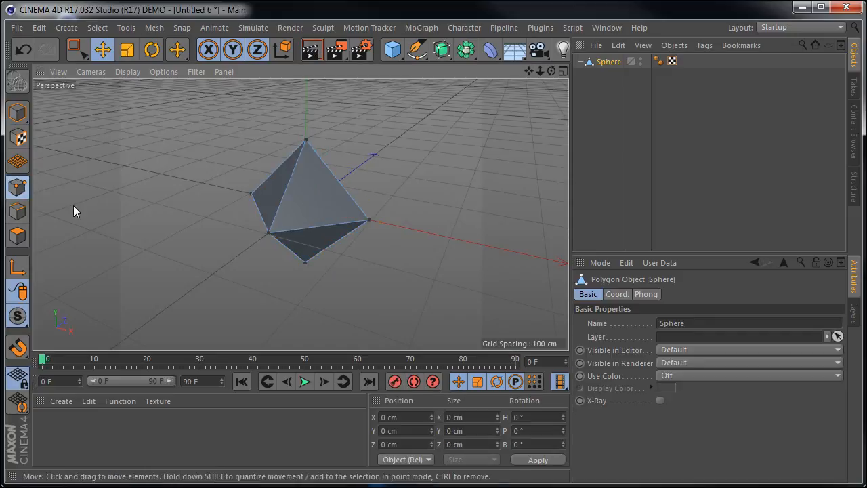
pyautogui.click(268, 233)
pyautogui.moveTo(302, 209); pyautogui.dragTo(206, 300)
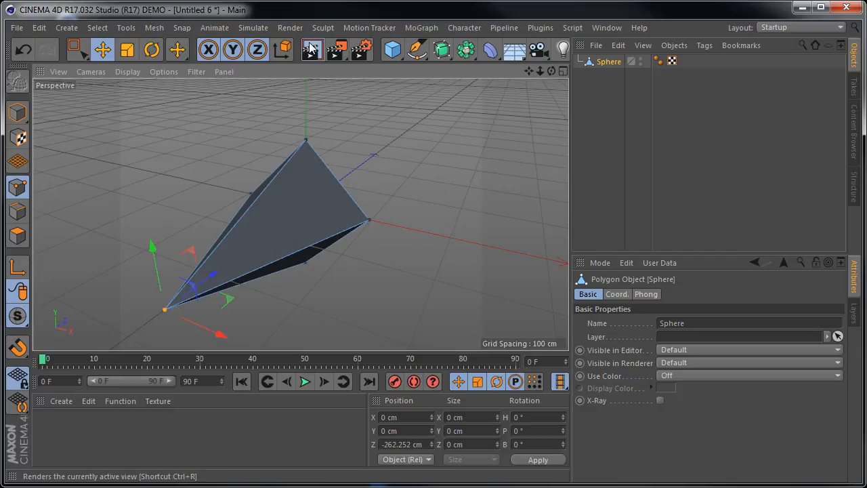
pyautogui.click(312, 49)
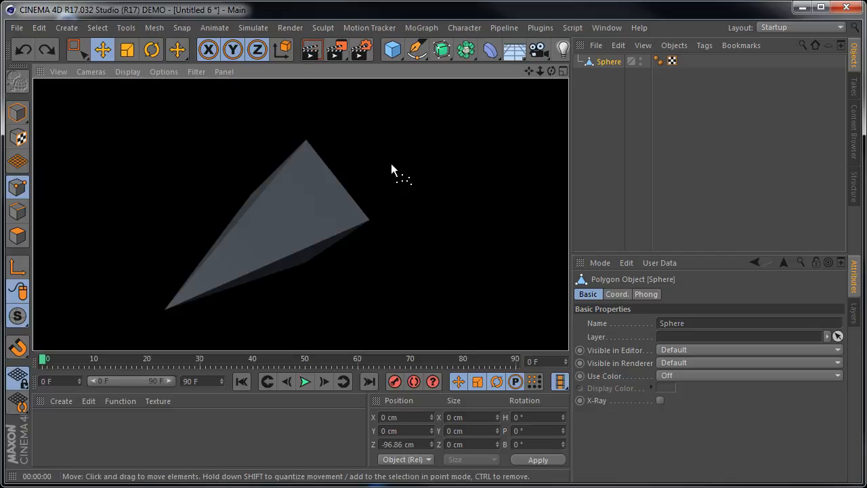
pyautogui.hotkey('ctrl', 'z')
# - Delete the polygon sphere and add a new parametric Sphere primitive
pyautogui.click(606, 142)
pyautogui.click(615, 62)
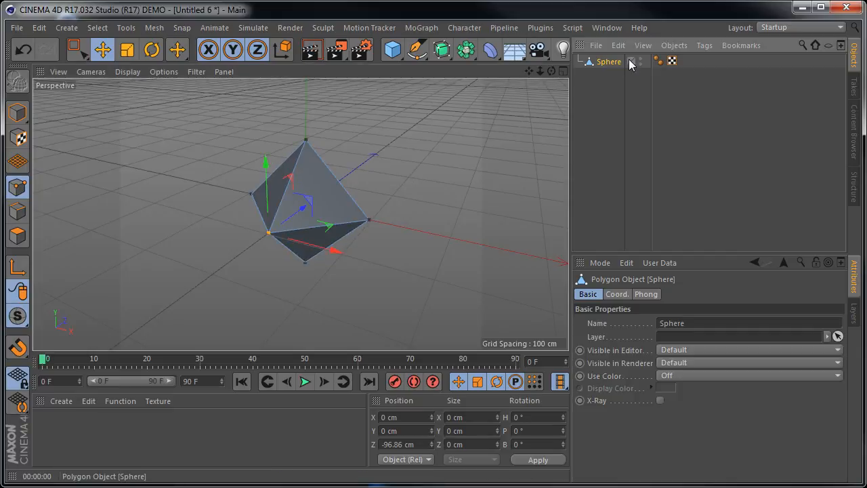
pyautogui.press('Delete')
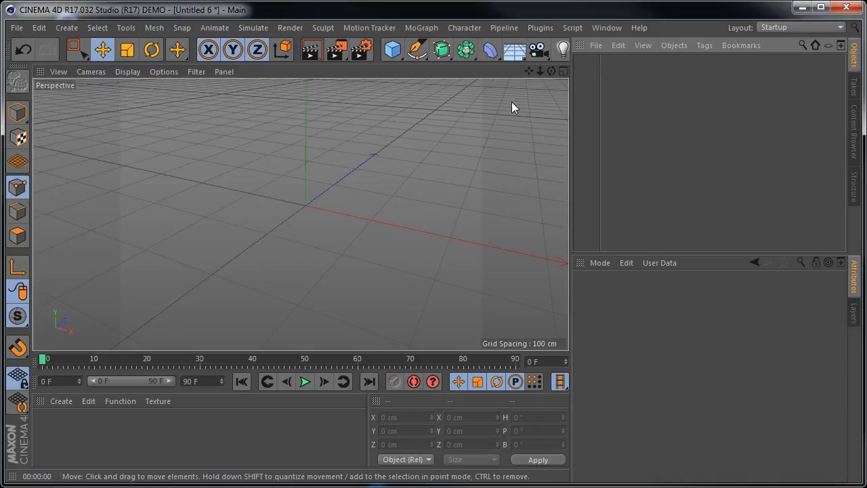
pyautogui.click(393, 49)
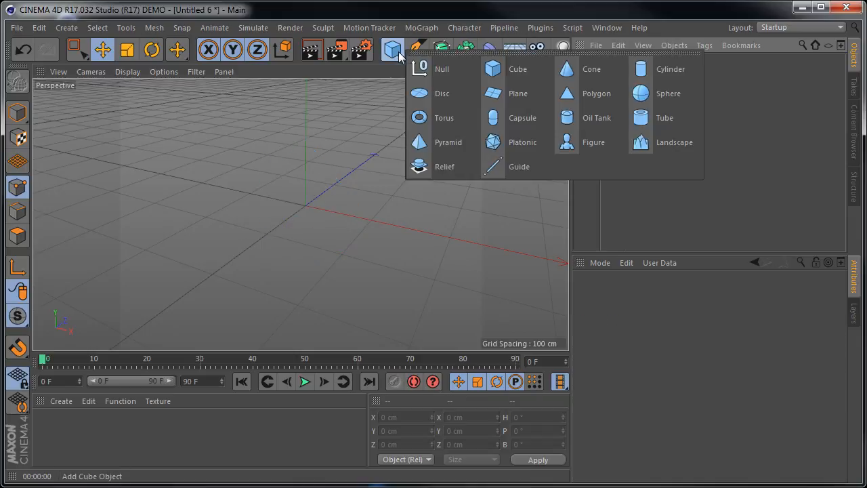
pyautogui.click(641, 94)
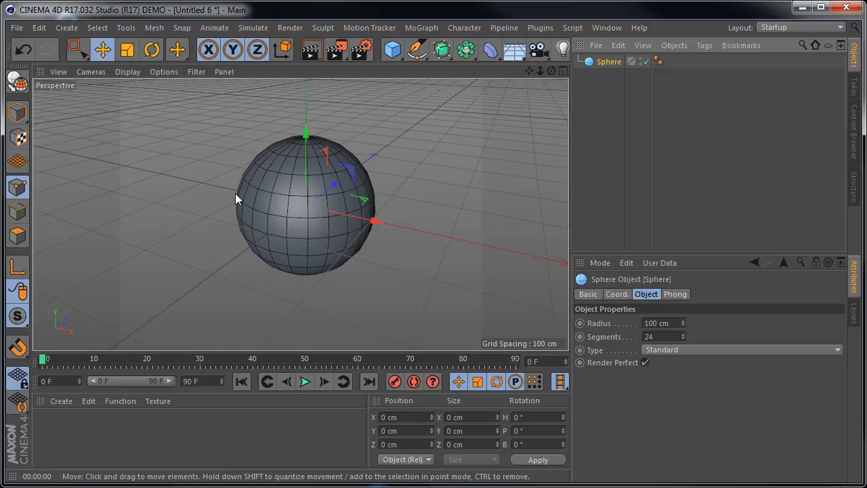
# - Set the sphere's type to Hemisphere and inspect it from above and from its open underside
pyautogui.click(838, 350)
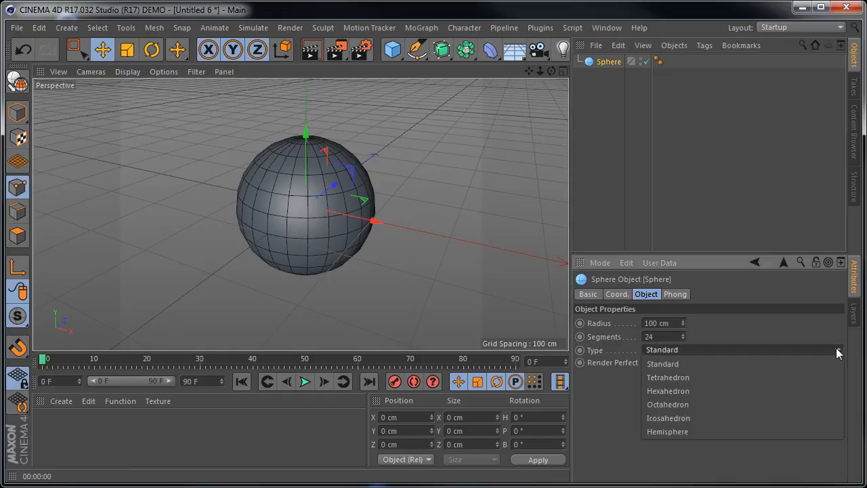
pyautogui.click(683, 431)
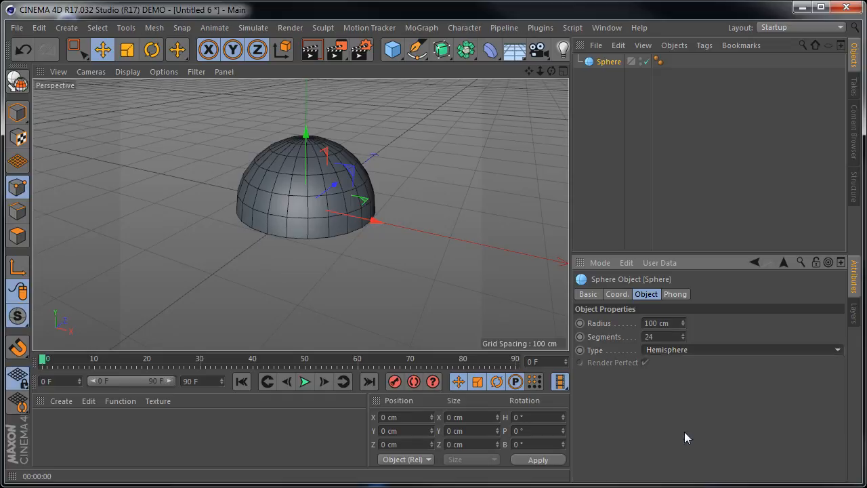
pyautogui.keyDown('alt'); pyautogui.moveTo(414, 280); pyautogui.dragTo(300, 120); pyautogui.keyUp('alt')
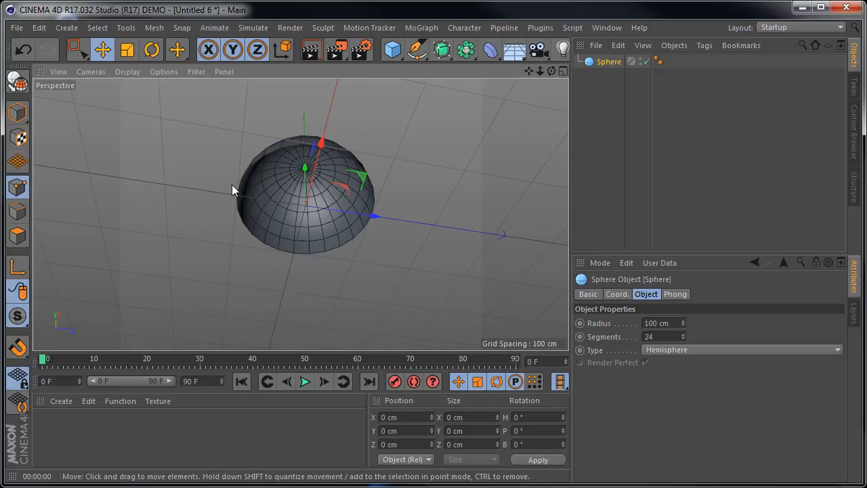
pyautogui.keyDown('alt'); pyautogui.moveTo(431, 271); pyautogui.dragTo(431, 336); pyautogui.keyUp('alt')
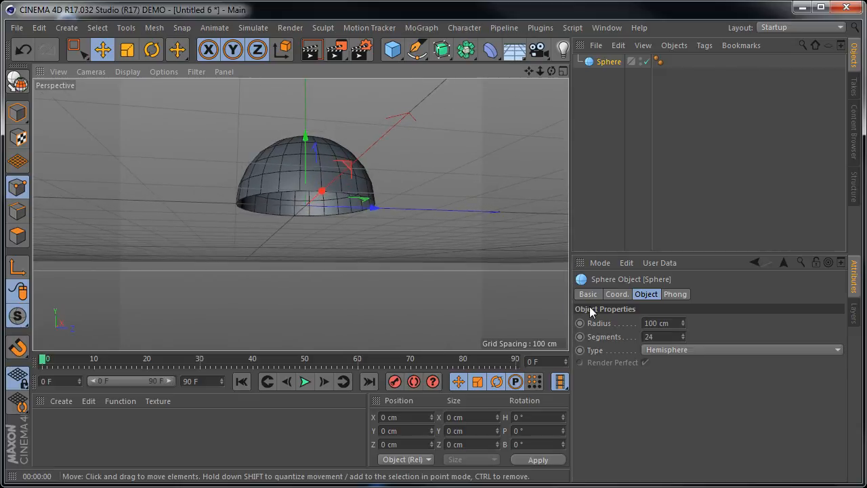
# - Set the sphere's type to Tetrahedron and inspect its triangular mesh from another angle
pyautogui.click(685, 351)
pyautogui.click(681, 378)
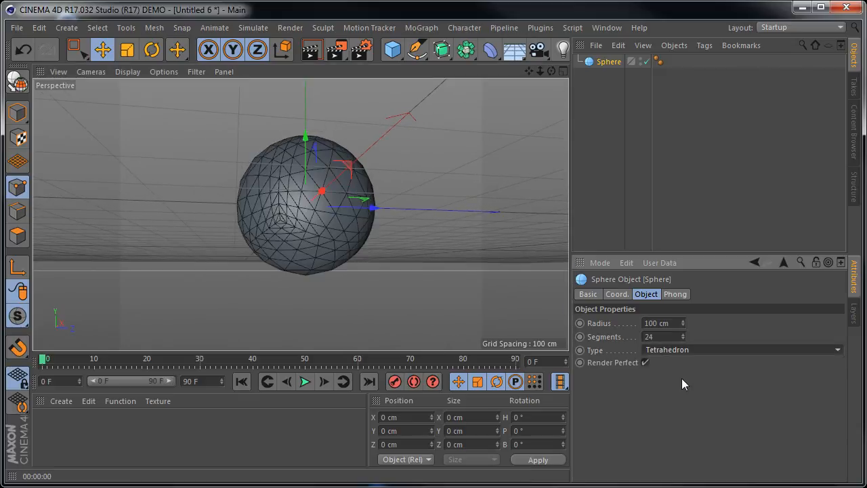
pyautogui.keyDown('alt'); pyautogui.moveTo(474, 305); pyautogui.dragTo(527, 330); pyautogui.keyUp('alt')
# - Switch the sphere's type through Hexahedron and Octahedron to Icosahedron to compare their meshes
pyautogui.click(694, 349)
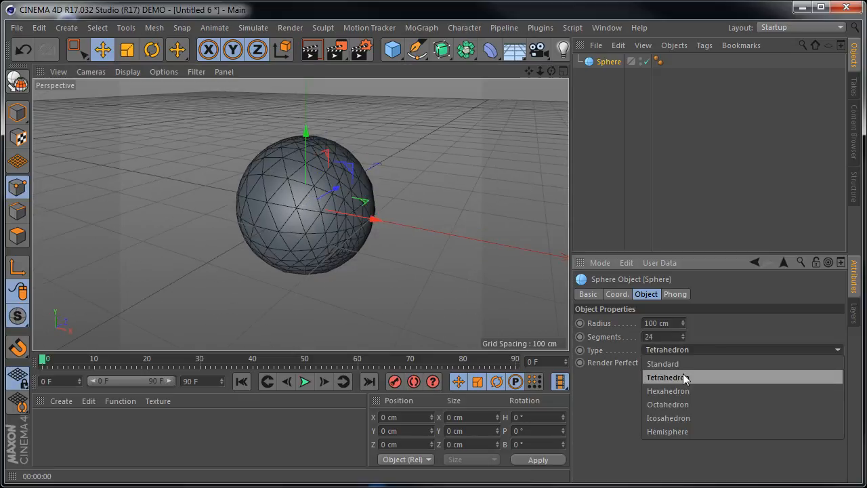
pyautogui.click(680, 390)
pyautogui.click(697, 347)
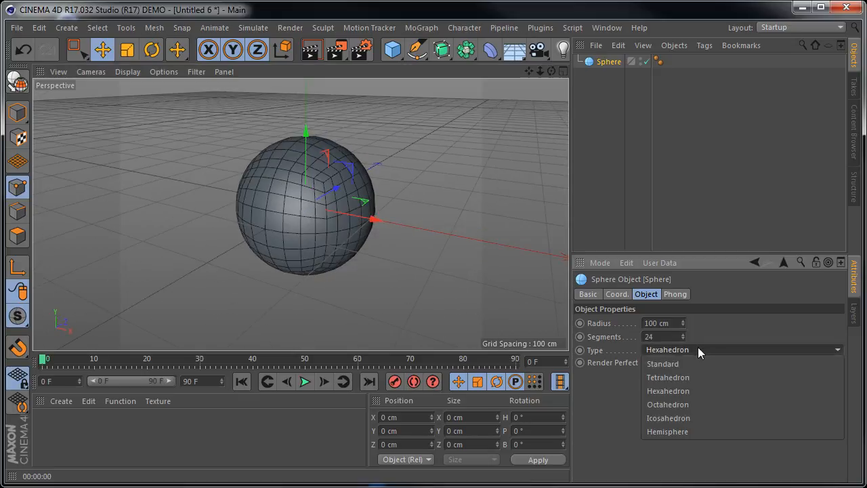
pyautogui.click(681, 405)
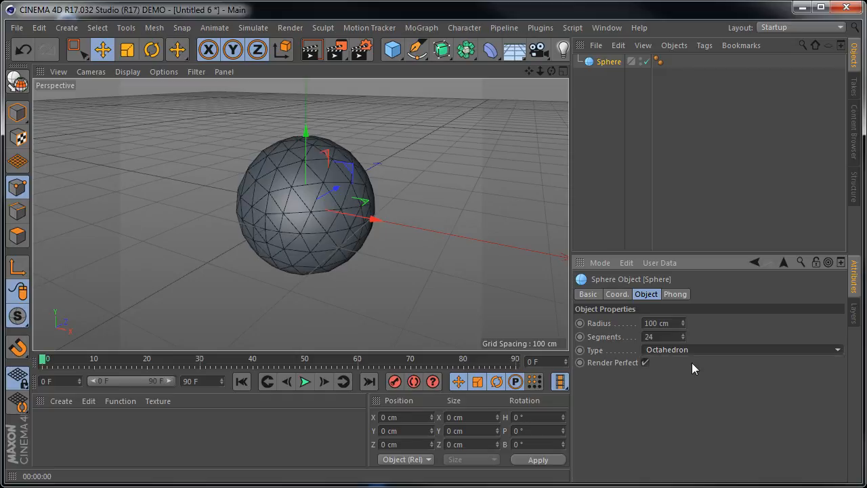
pyautogui.click(705, 347)
pyautogui.click(685, 420)
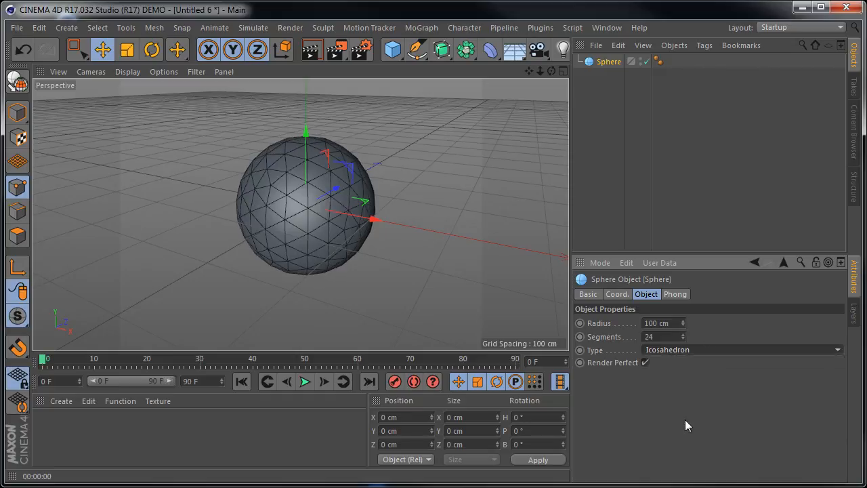
# - Lower the sphere's segments to 7 and change its type to Tetrahedron, ending on Hexahedron
pyautogui.moveTo(682, 336); pyautogui.dragTo(682, 352)
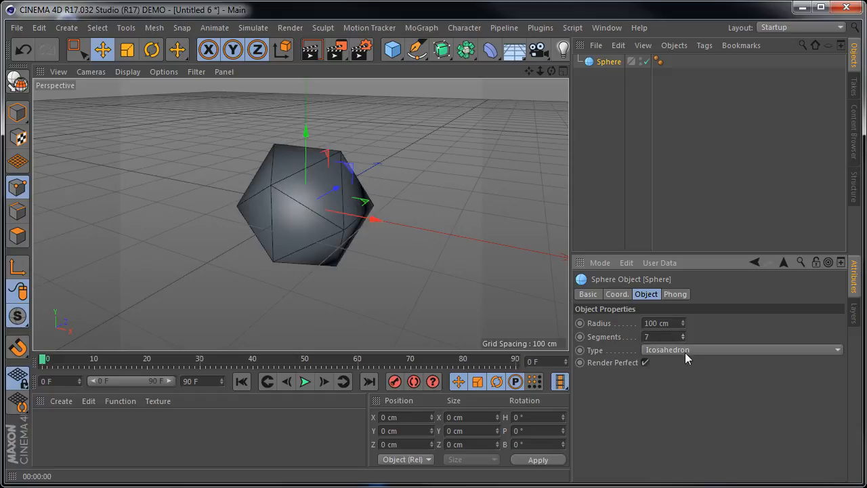
pyautogui.click(685, 350)
pyautogui.click(675, 377)
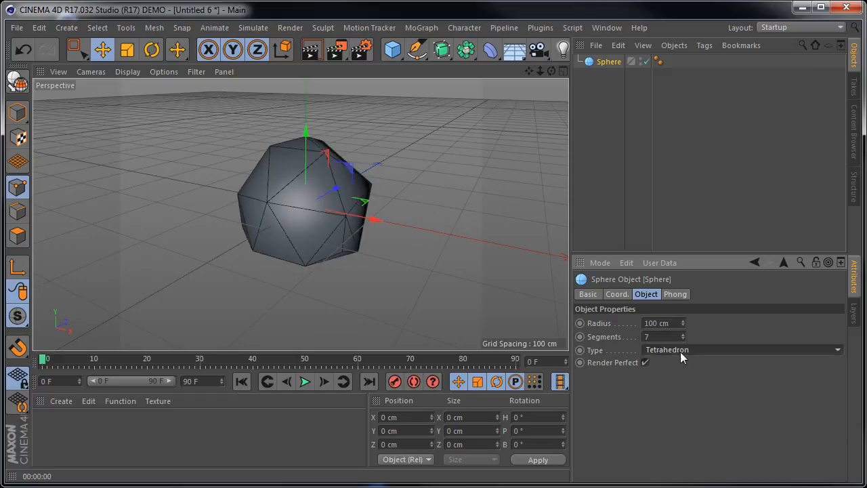
pyautogui.click(681, 350)
pyautogui.click(681, 395)
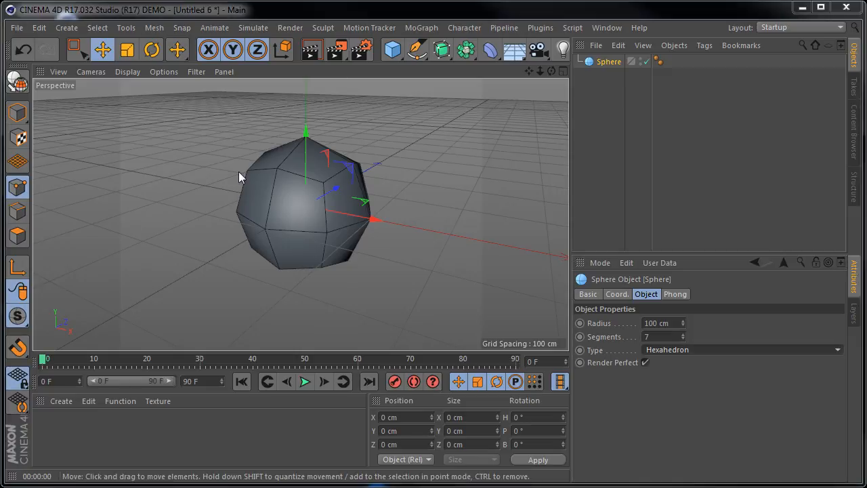
# - Close all open projects without saving the changes to Untitled 6
pyautogui.click(17, 28)
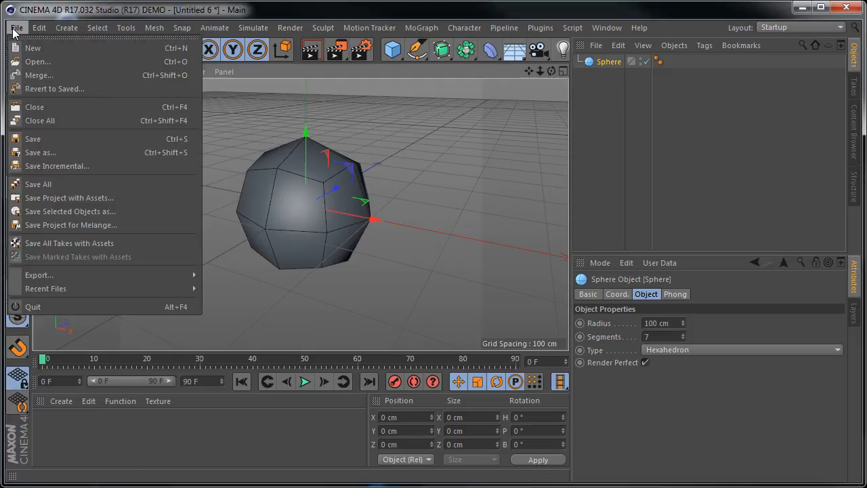
pyautogui.click(39, 121)
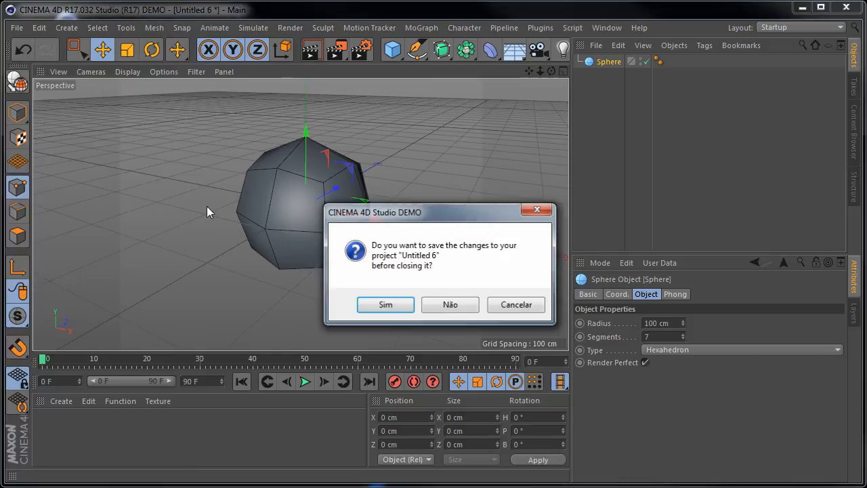
pyautogui.click(450, 305)
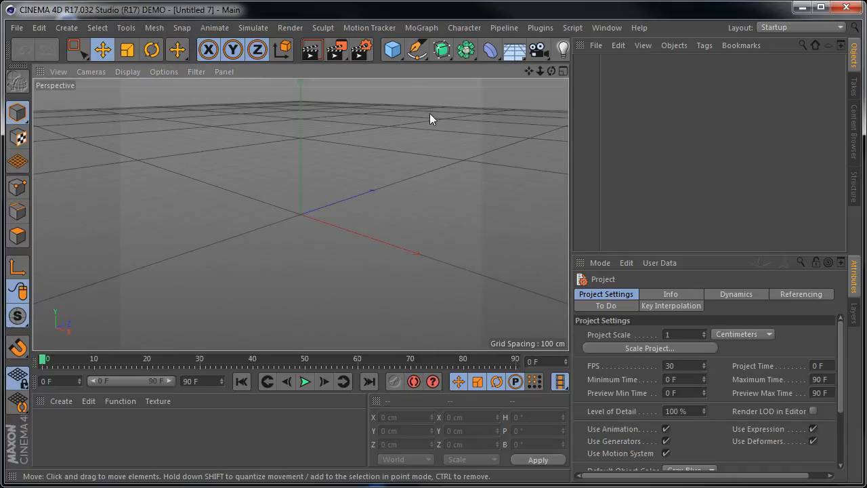
# - Add a tube primitive and resize its inner radius to about 153 cm and outer radius to about 211 cm in the viewport
pyautogui.click(397, 57)
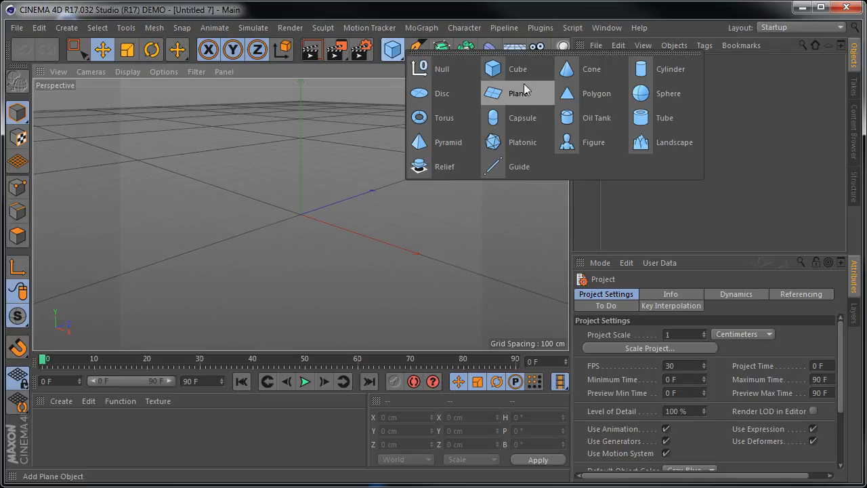
pyautogui.click(645, 120)
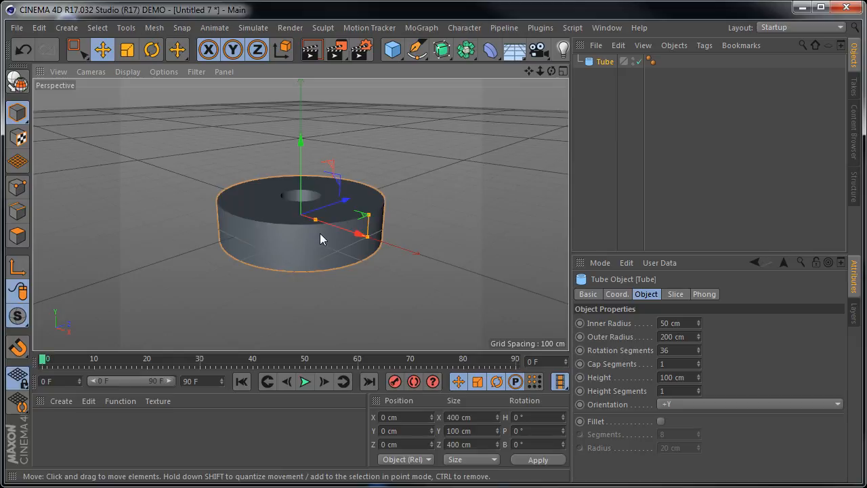
pyautogui.keyDown('alt'); pyautogui.moveTo(320, 238); pyautogui.dragTo(397, 326); pyautogui.keyUp('alt')
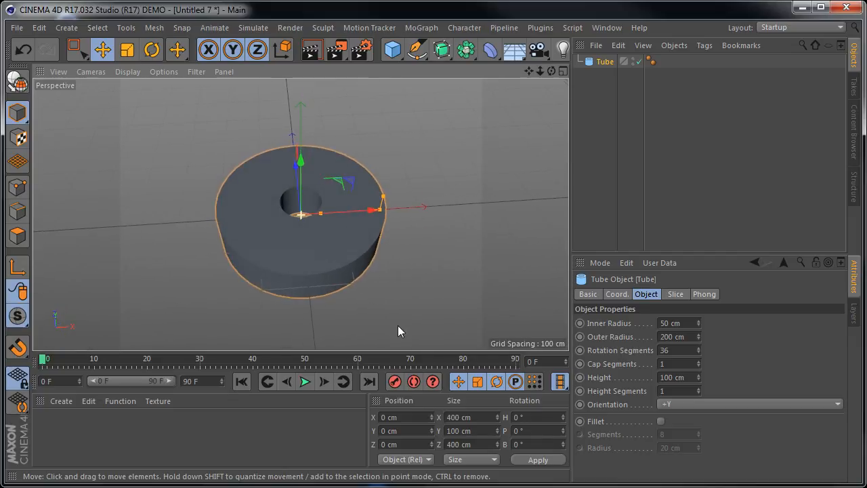
pyautogui.scroll(4, 368, 228)
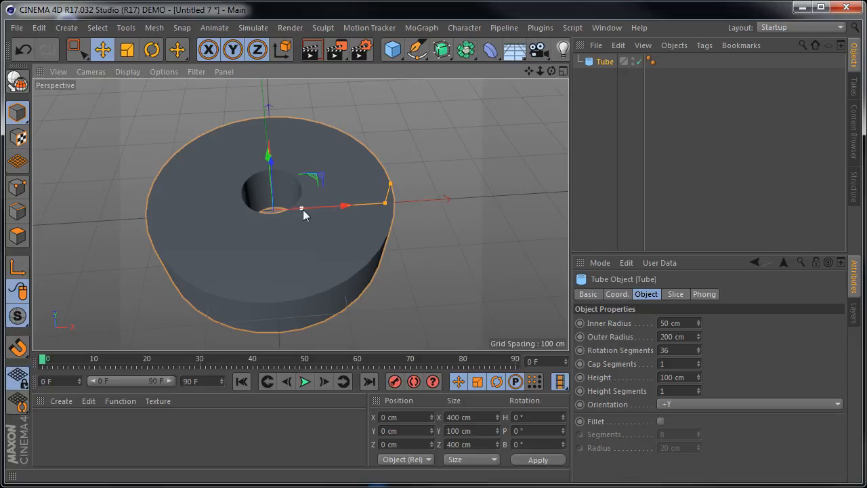
pyautogui.moveTo(302, 208); pyautogui.dragTo(395, 212)
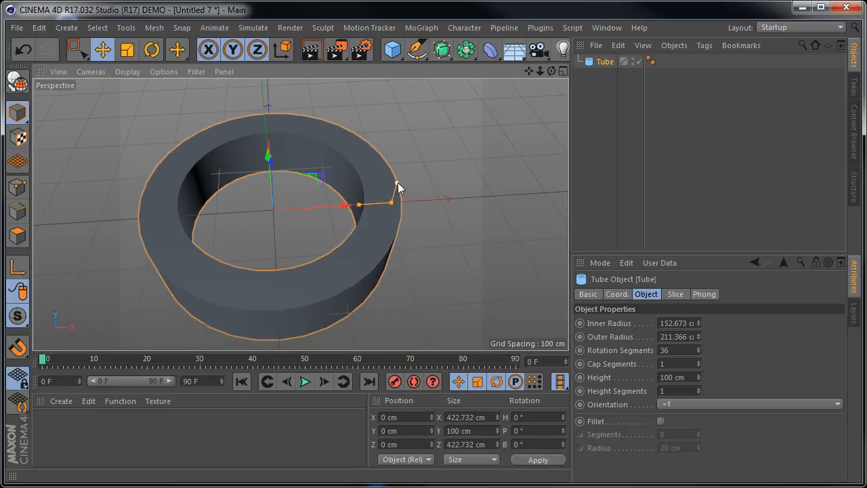
# - Reduce the tube's height to about 91 cm in the viewport, leaving the tube selected with the Move tool
pyautogui.press('9')
pyautogui.keyDown('alt'); pyautogui.moveTo(426, 260); pyautogui.dragTo(397, 189); pyautogui.keyUp('alt')
pyautogui.click(519, 220)
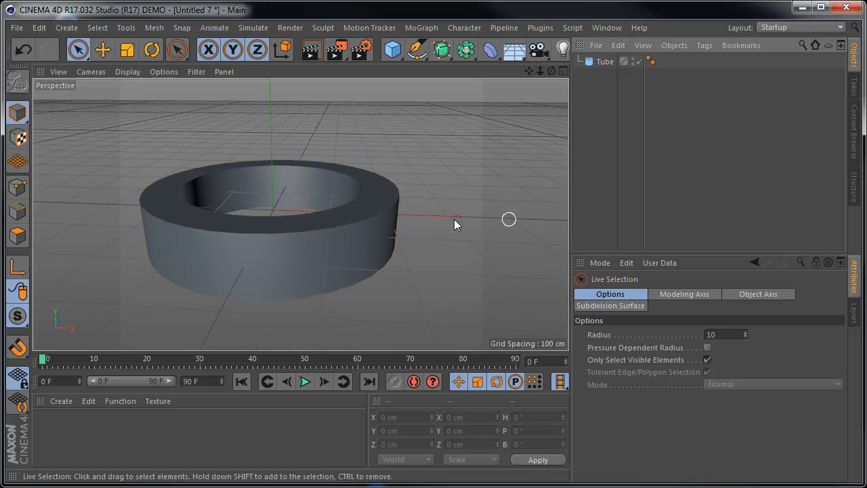
pyautogui.click(103, 49)
pyautogui.click(398, 264)
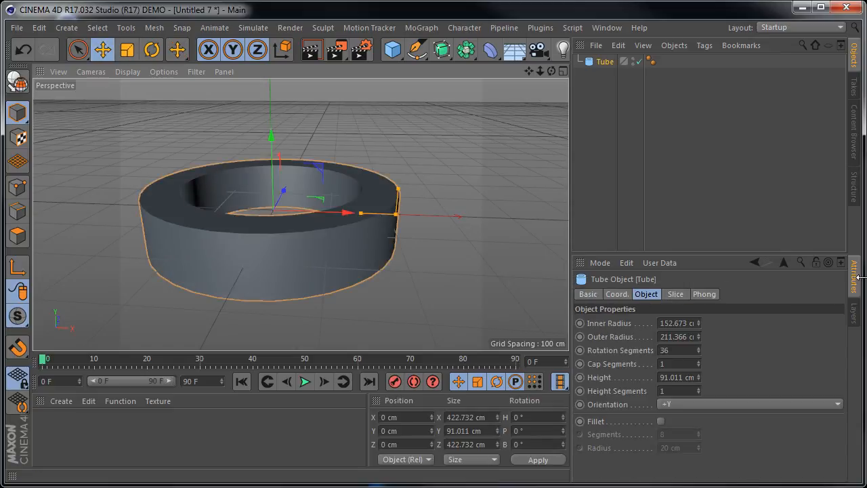
# - Review the tube's basic and coordinate properties, and set its inner radius to 39 cm and outer radius to 80 cm
pyautogui.click(587, 294)
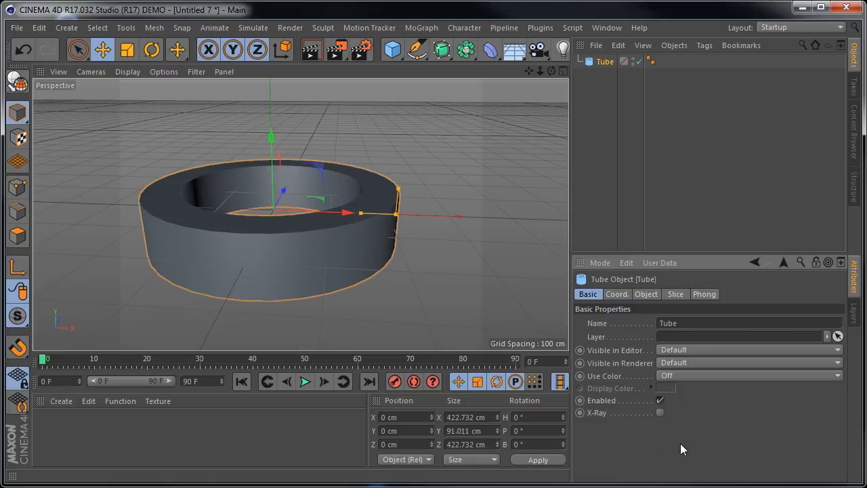
pyautogui.click(613, 295)
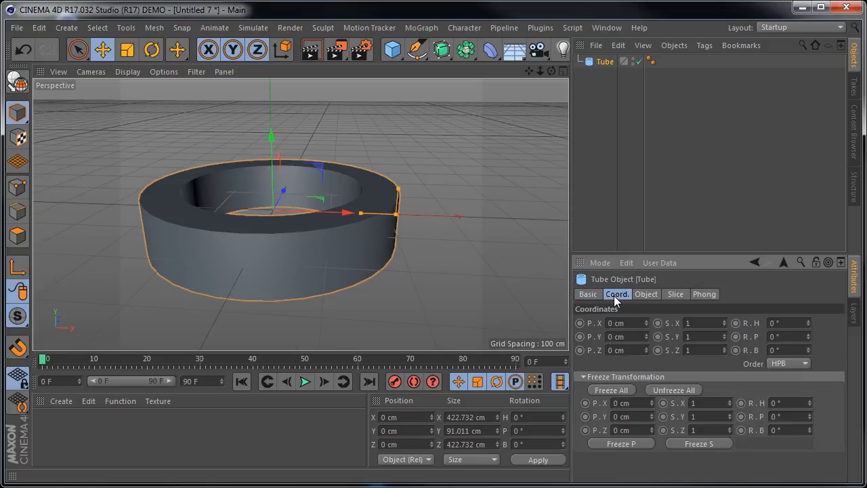
pyautogui.click(648, 295)
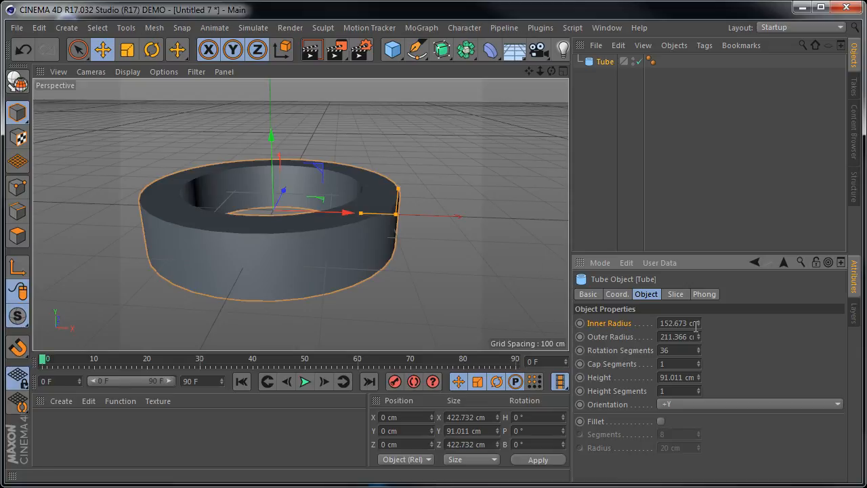
pyautogui.moveTo(698, 323)
pyautogui.mouseDown()
pyautogui.moveTo(670, 323)
pyautogui.moveTo(681, 323)
pyautogui.mouseUp()
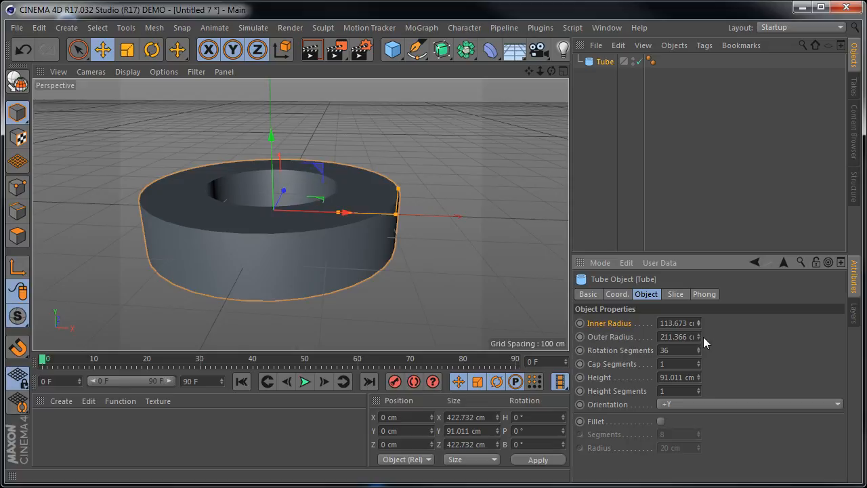
pyautogui.moveTo(697, 337); pyautogui.dragTo(747, 323)
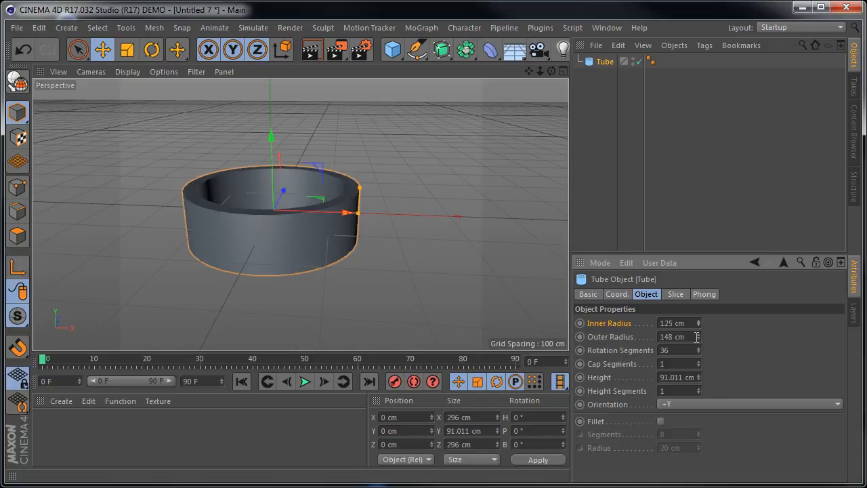
pyautogui.moveTo(699, 336); pyautogui.dragTo(670, 323)
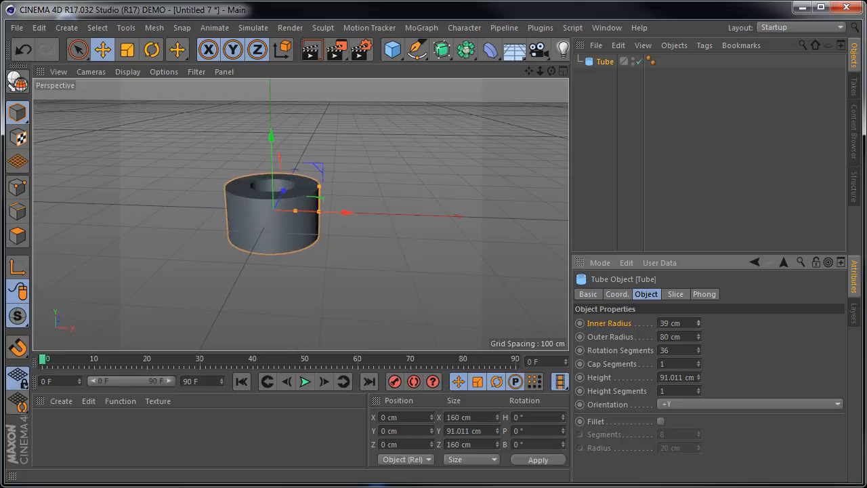
# - Display the tube's shading with edge lines and reduce its rotation segments to 3
pyautogui.click(628, 352)
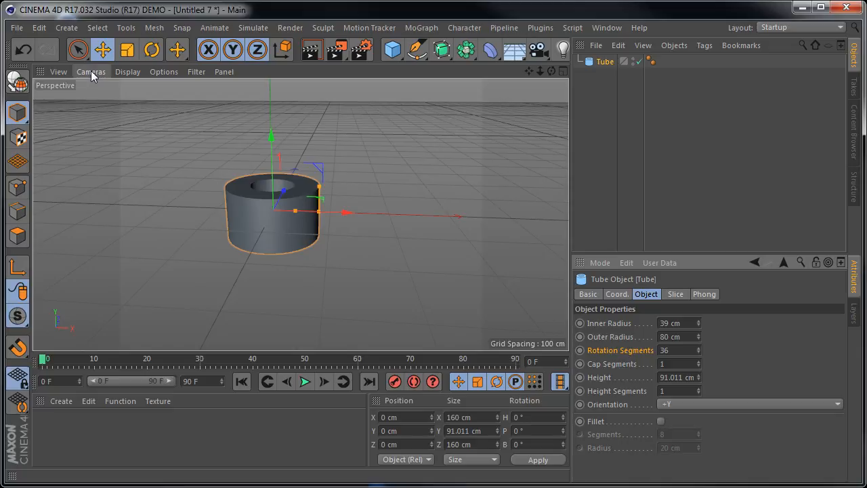
pyautogui.click(133, 68)
pyautogui.click(146, 106)
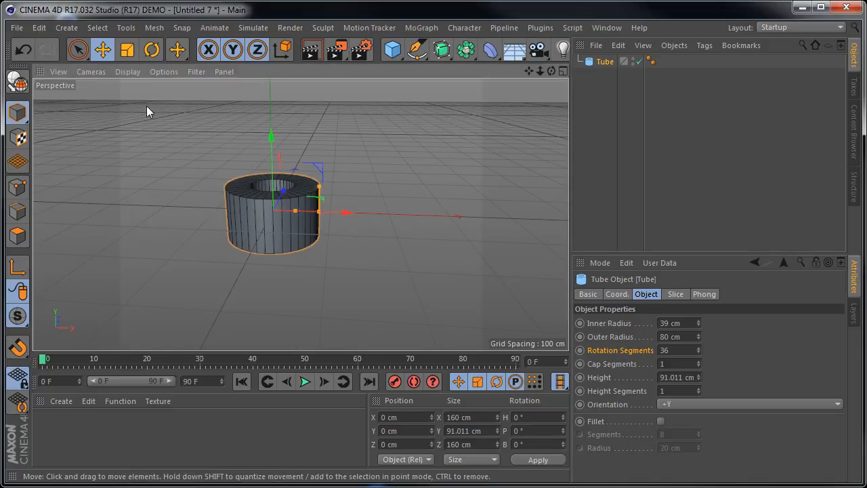
pyautogui.scroll(5, 265, 219)
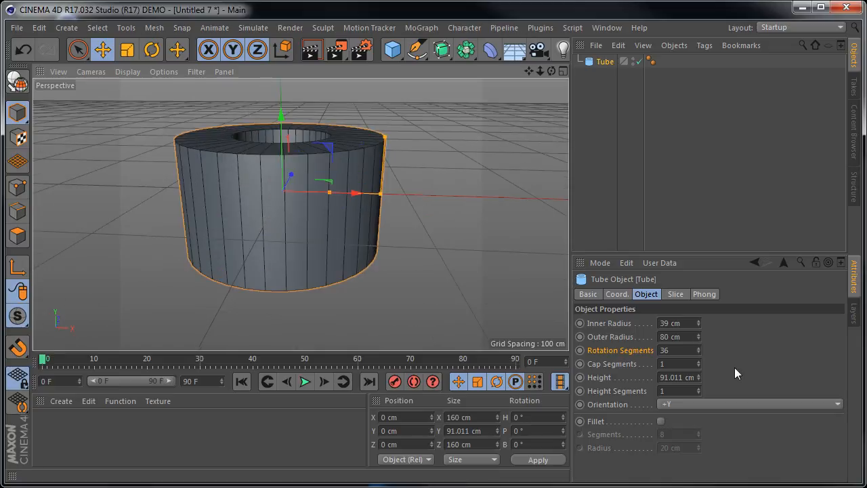
pyautogui.moveTo(698, 349); pyautogui.dragTo(652, 349)
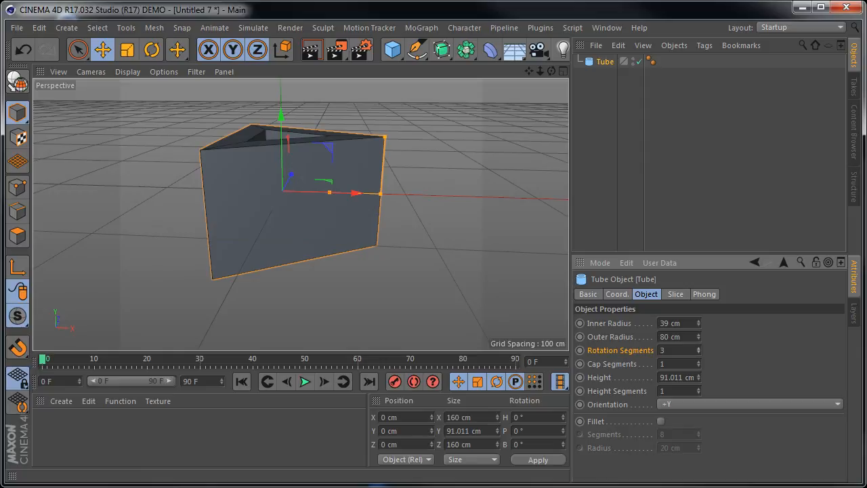
# - Render the three-sided tube in the view before and after converting it to an editable polygon object
pyautogui.click(310, 50)
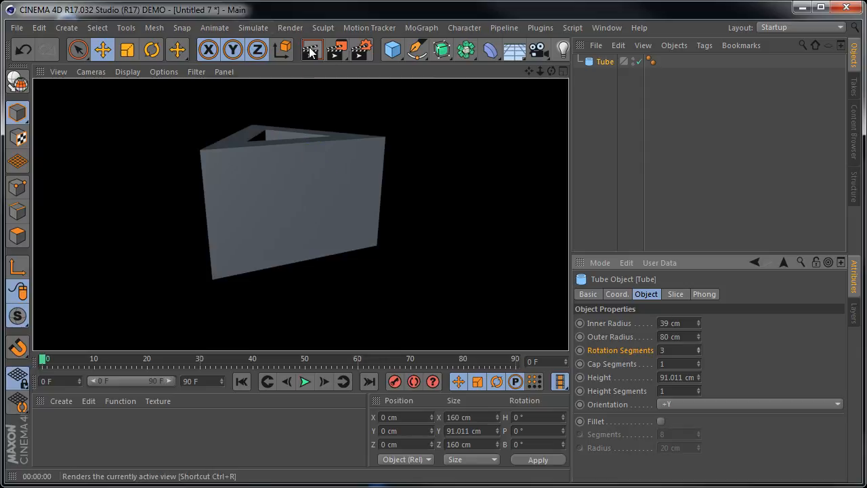
pyautogui.click(287, 170)
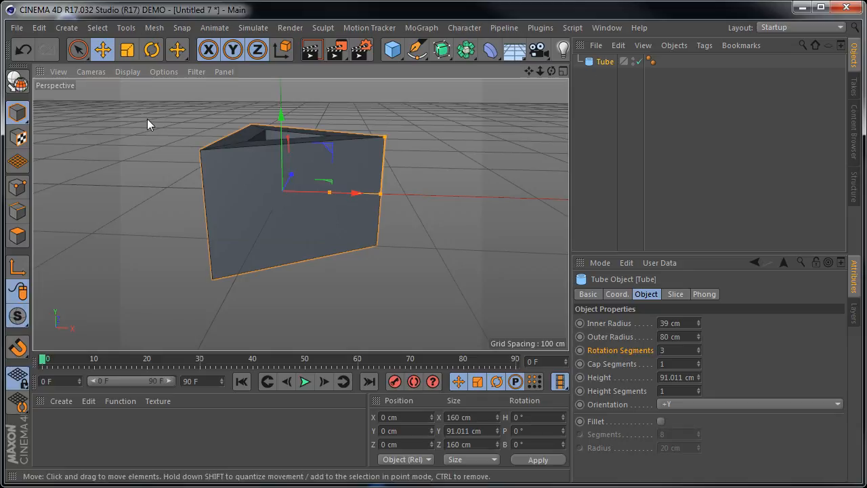
pyautogui.click(17, 82)
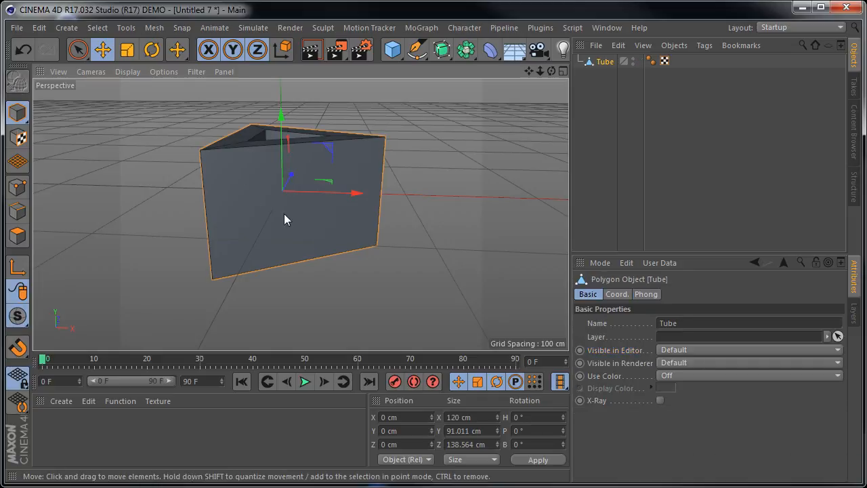
pyautogui.click(312, 50)
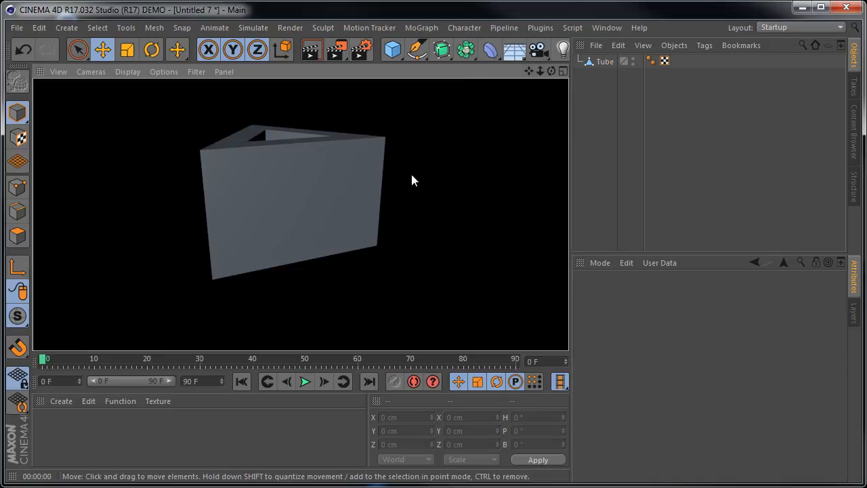
pyautogui.click(415, 169)
# - Try to raise the tube's front corner cap point to about Y 72 cm in point mode, and undo the edit
pyautogui.click(243, 177)
pyautogui.click(17, 186)
pyautogui.click(201, 147)
pyautogui.moveTo(193, 86)
pyautogui.mouseDown()
pyautogui.moveTo(203, 161)
pyautogui.moveTo(195, 78)
pyautogui.mouseUp()
pyautogui.moveTo(203, 150); pyautogui.dragTo(182, 112)
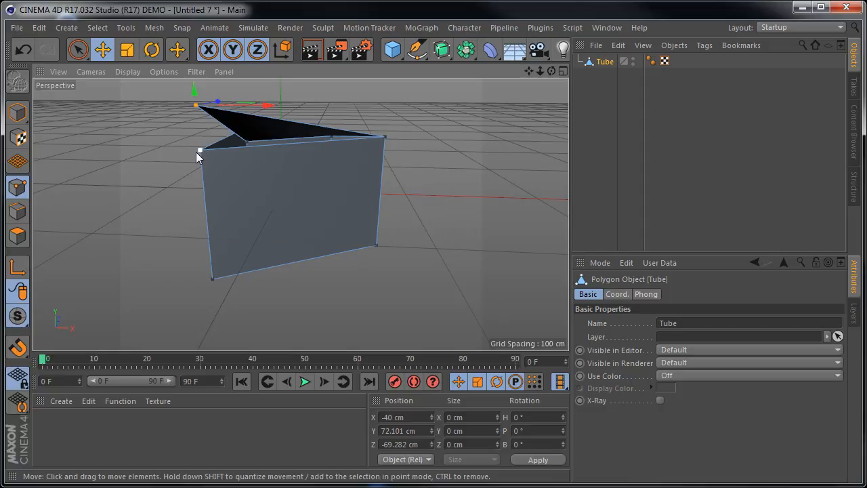
pyautogui.hotkey('ctrl', 'z')
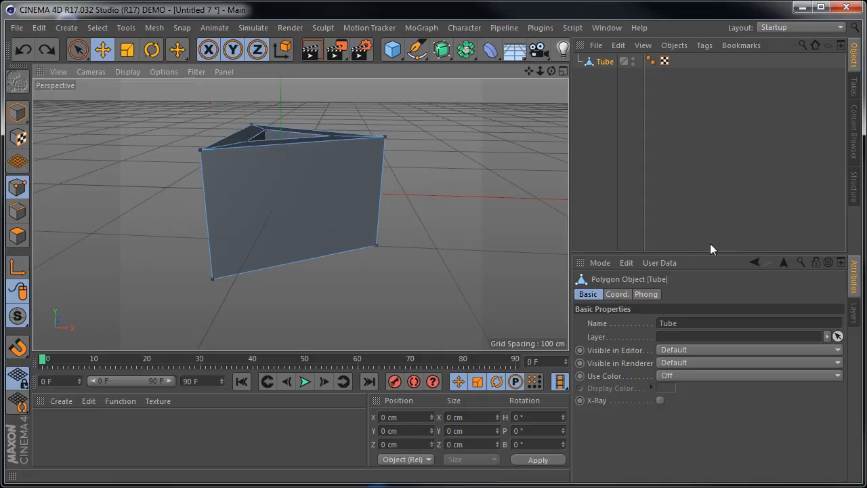
# - Delete the tube and close all open projects without saving the changes
pyautogui.click(611, 141)
pyautogui.click(605, 61)
pyautogui.press('Delete')
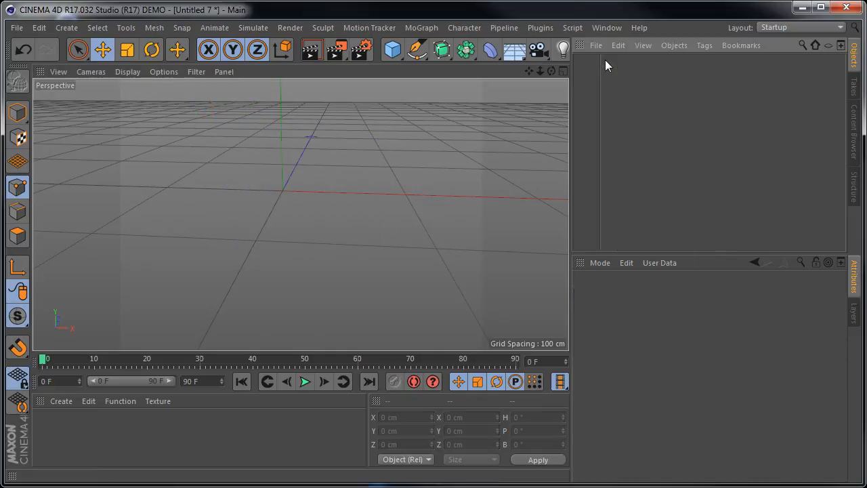
pyautogui.click(27, 28)
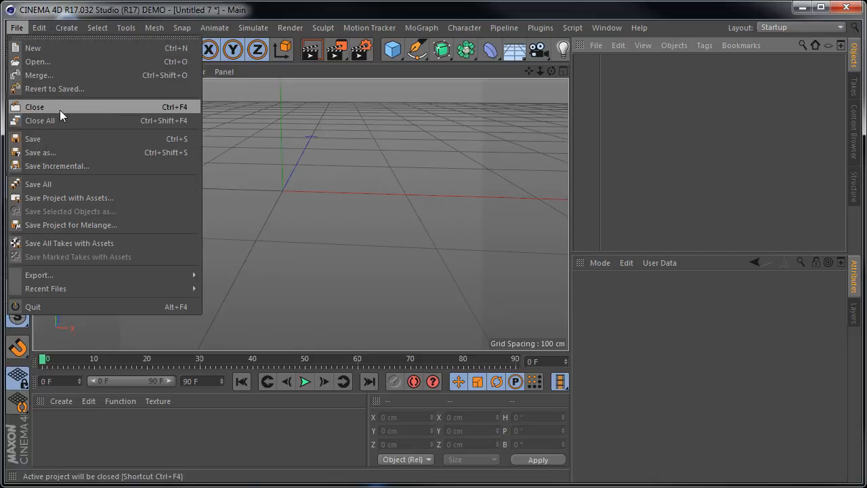
pyautogui.click(52, 120)
pyautogui.click(447, 303)
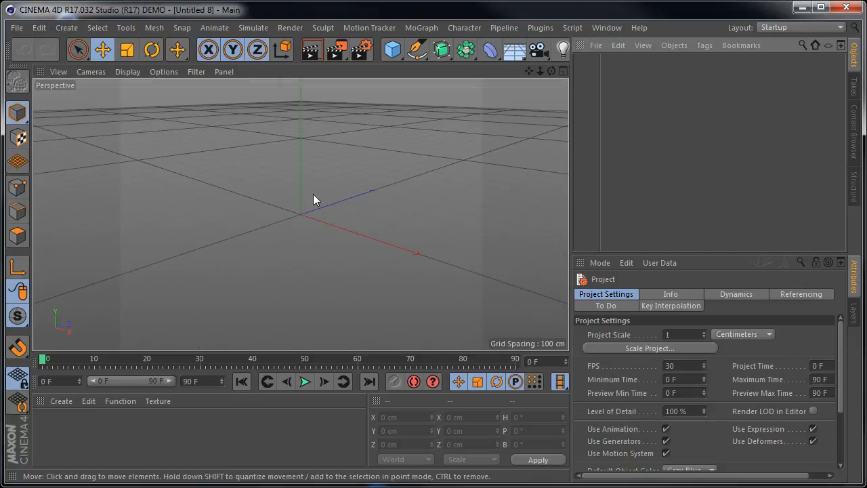
# - Add a cylinder primitive and display the viewport shading with edge lines
pyautogui.click(394, 61)
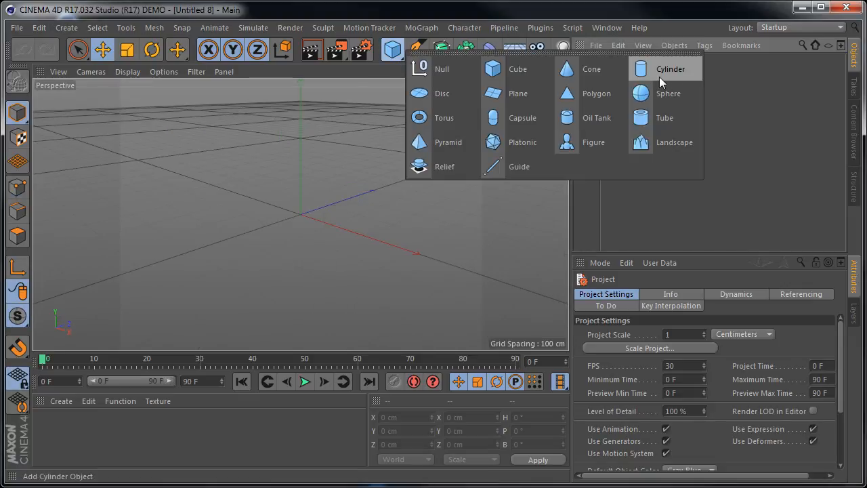
pyautogui.click(654, 76)
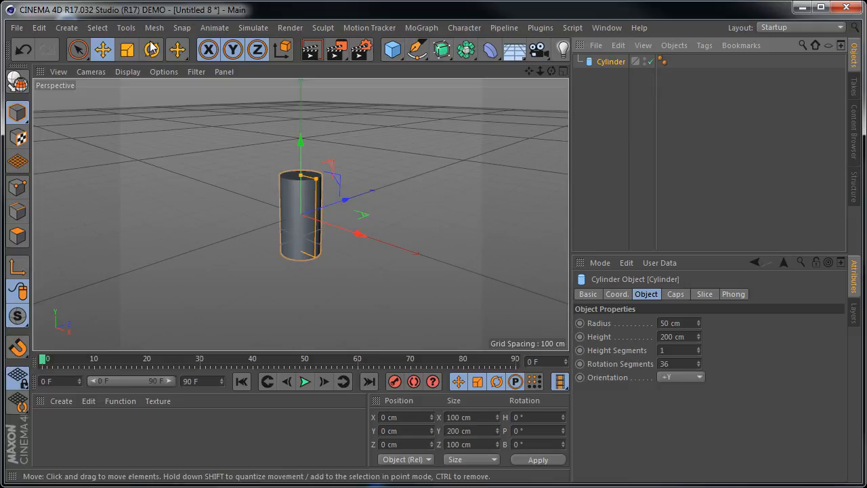
pyautogui.click(128, 72)
pyautogui.click(167, 105)
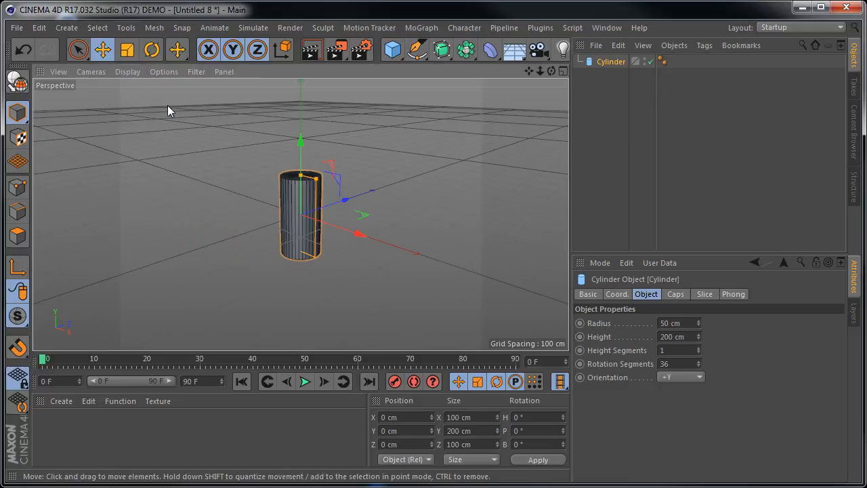
# - Inspect the cylinder's cap settings and its mesh up close, and delete the cylinder
pyautogui.click(678, 295)
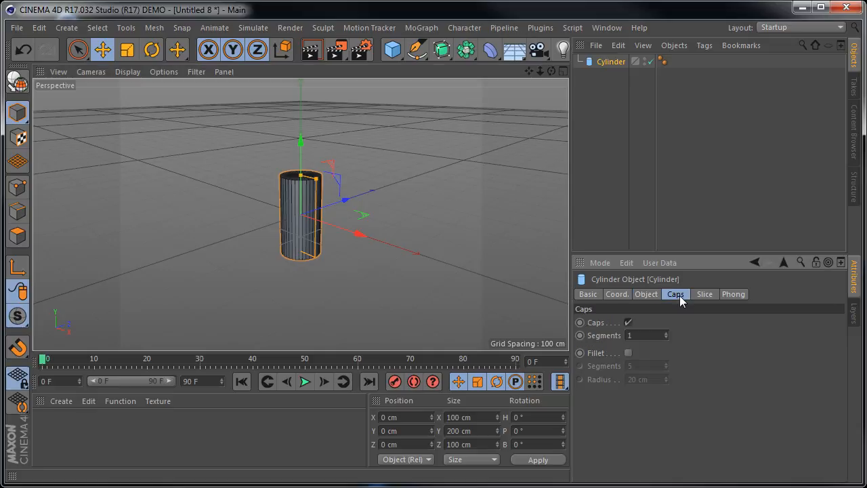
pyautogui.scroll(6, 277, 220)
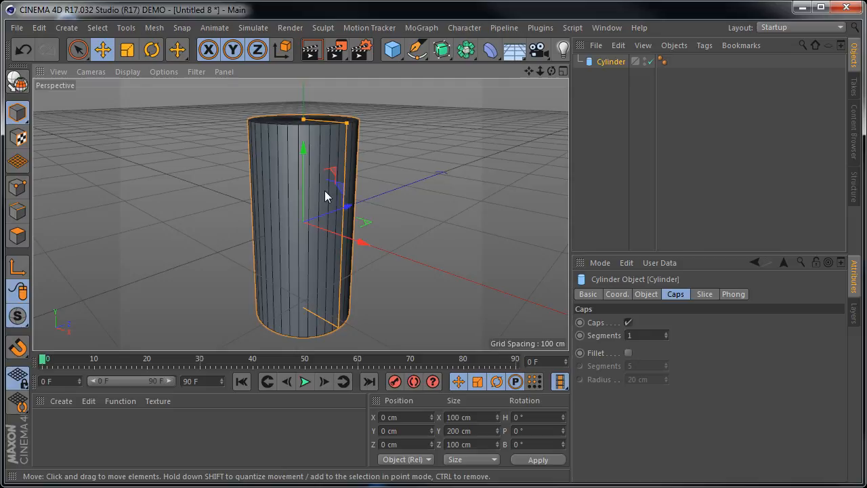
pyautogui.press('Delete')
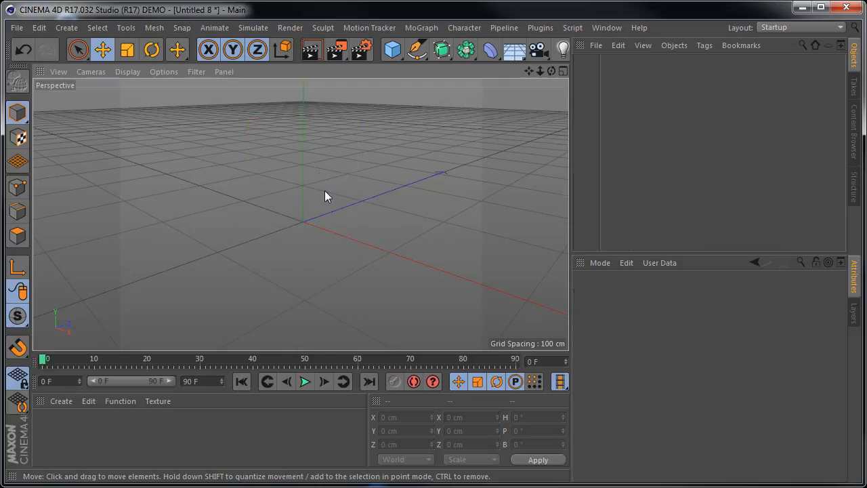
# - Add a new tube primitive and enable its Slice option
pyautogui.click(391, 53)
pyautogui.click(647, 118)
pyautogui.scroll(3, 538, 129)
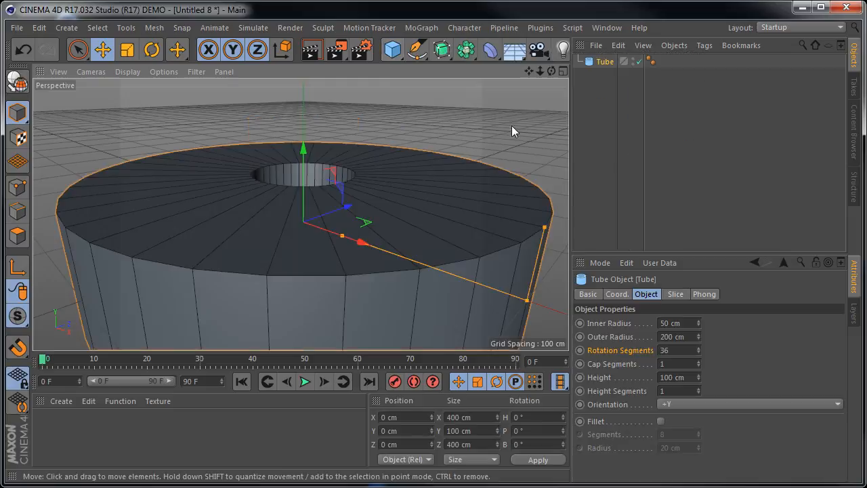
pyautogui.scroll(-3, 344, 233)
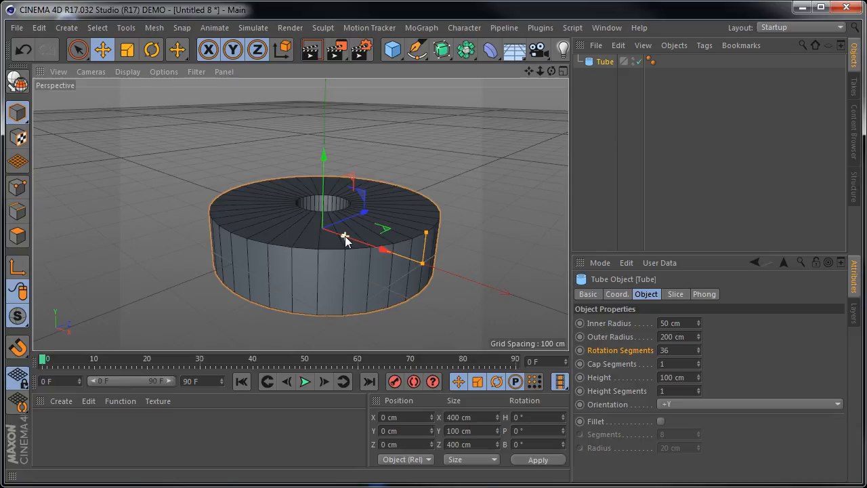
pyautogui.click(674, 294)
pyautogui.click(637, 323)
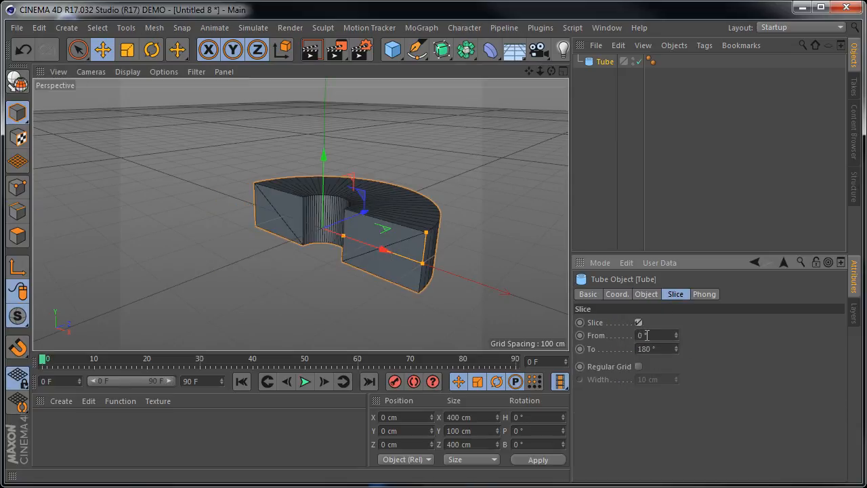
# - Set the tube's slice start angle to -7° and enable its Fillet option
pyautogui.moveTo(675, 334)
pyautogui.mouseDown()
pyautogui.moveTo(714, 335)
pyautogui.moveTo(572, 335)
pyautogui.moveTo(717, 335)
pyautogui.moveTo(678, 335)
pyautogui.mouseUp()
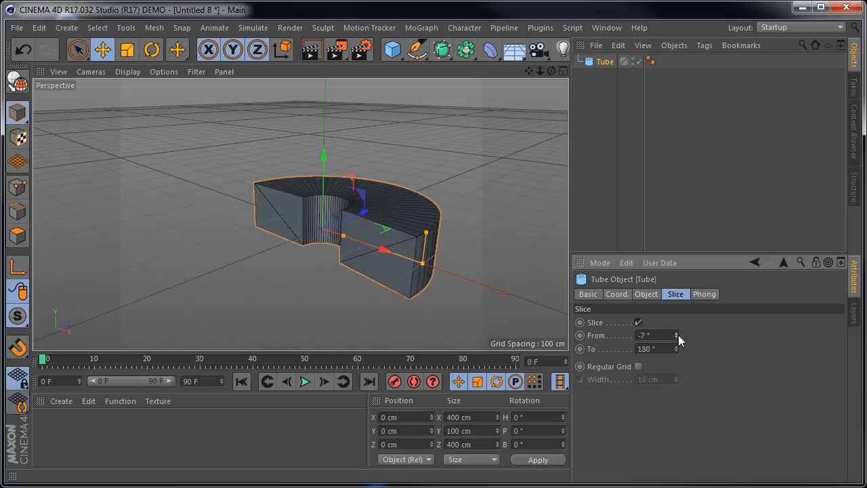
pyautogui.click(647, 296)
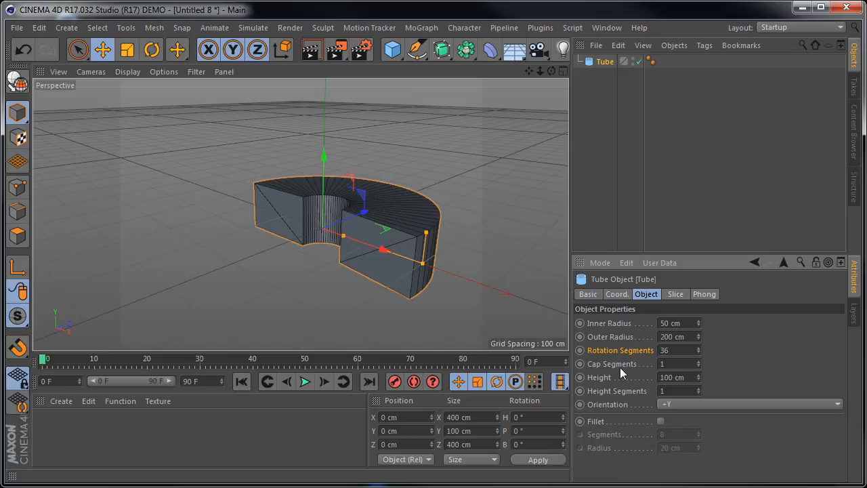
pyautogui.click(660, 421)
pyautogui.scroll(5, 412, 229)
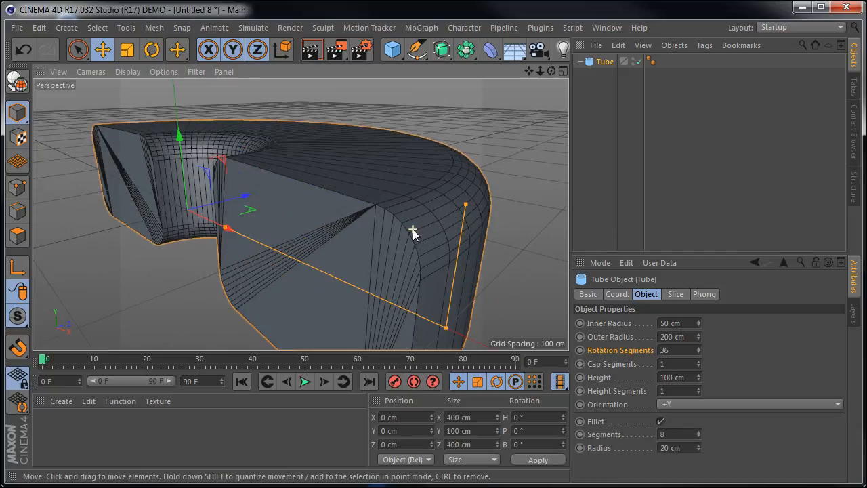
pyautogui.scroll(-2, 427, 236)
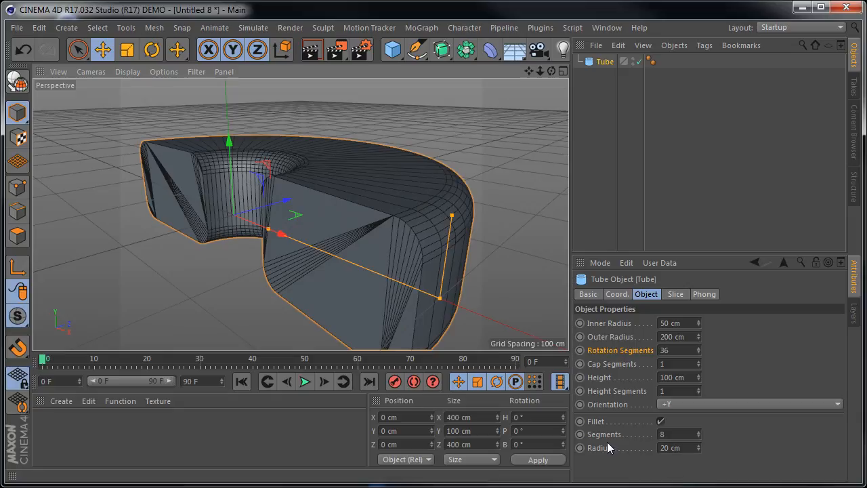
# - Reduce the tube's fillet segments to 2 and check the mesh with the tube deselected, leaving it selected again
pyautogui.click(698, 437)
pyautogui.click(698, 436)
pyautogui.click(699, 437)
pyautogui.click(698, 437)
pyautogui.click(698, 436)
pyautogui.click(698, 437)
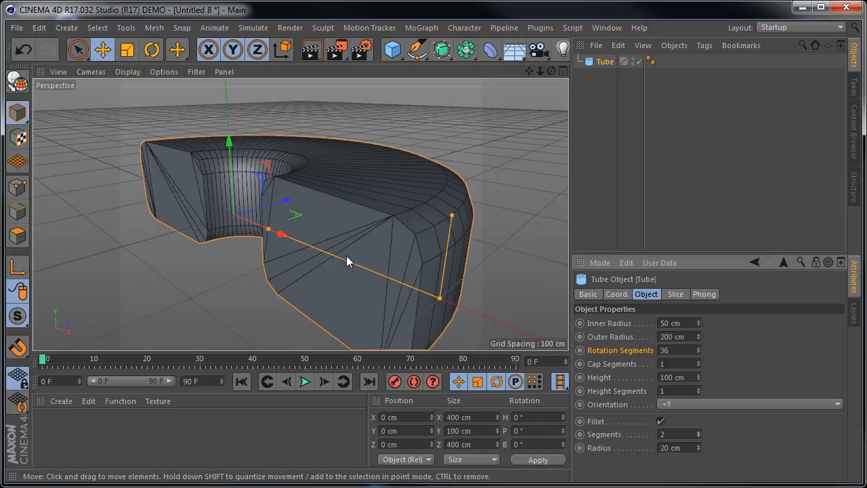
pyautogui.click(501, 173)
pyautogui.scroll(-3, 460, 167)
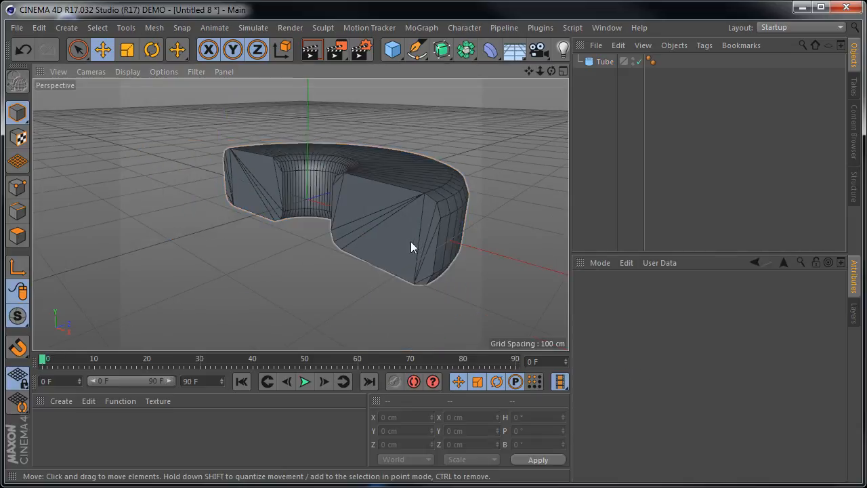
pyautogui.click(411, 242)
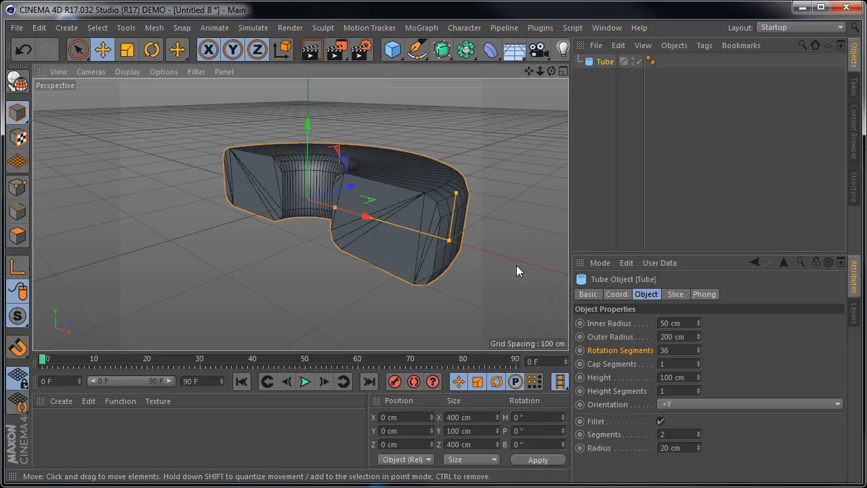